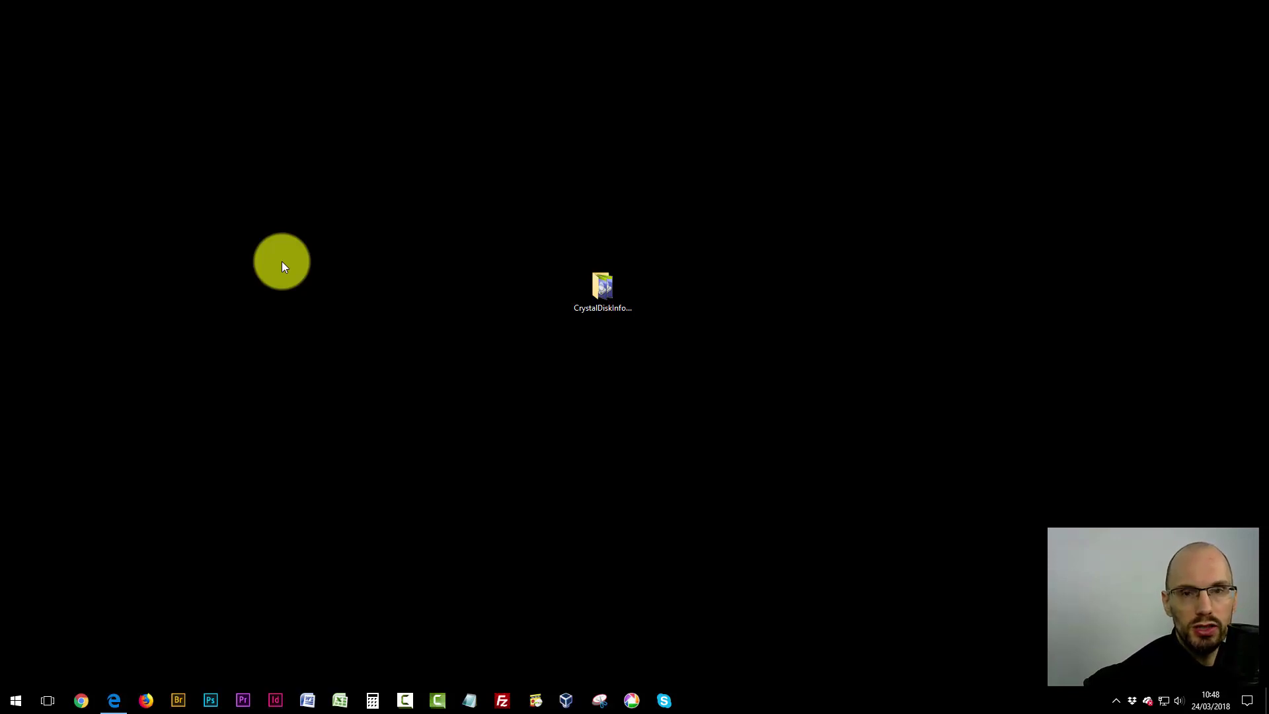
- Launch DiskInfo64.exe from the CrystalDiskInfo7_6_0 desktop folder and minimize the folder window
double_click(603, 279)
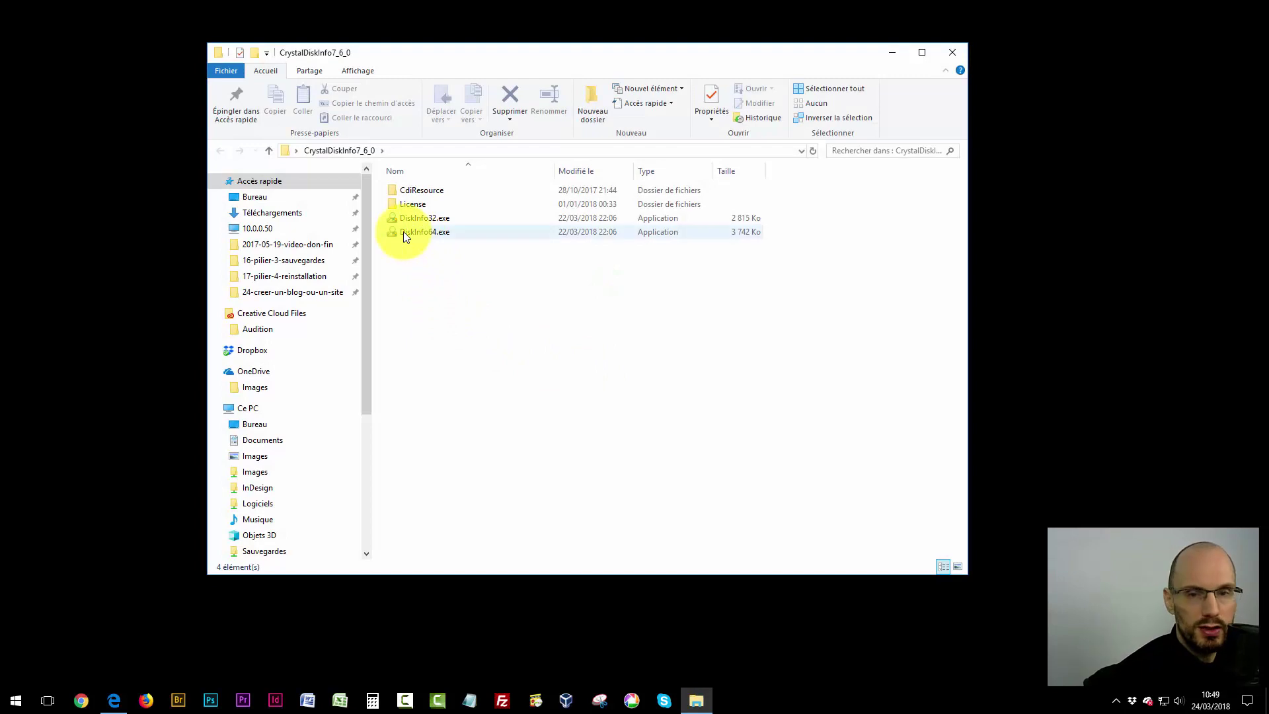
mouse_move(403, 236)
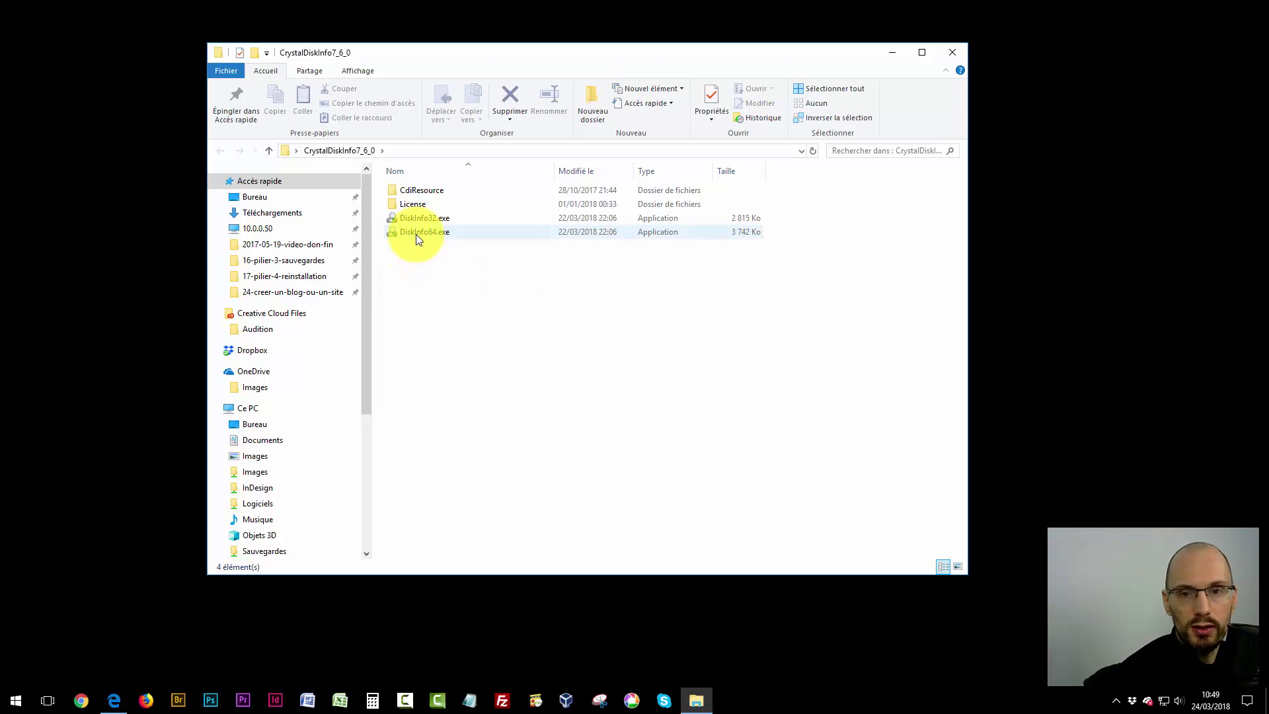
left_click(415, 234)
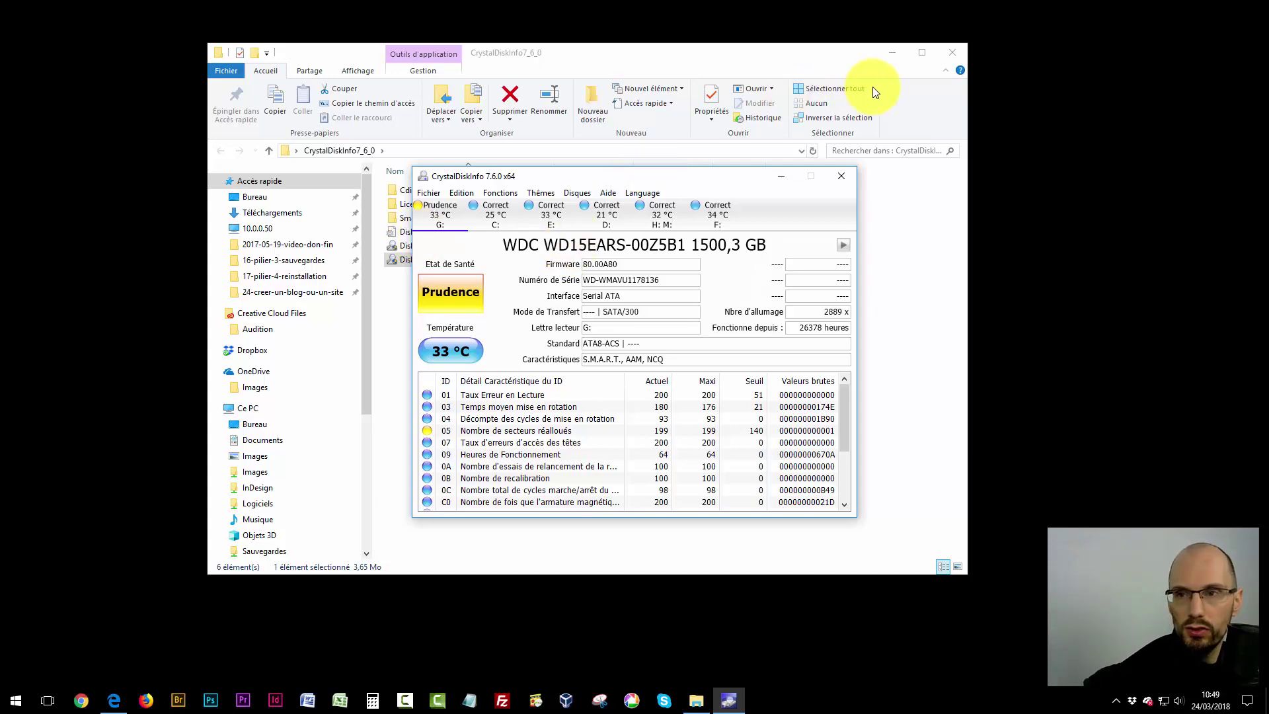
left_click(892, 53)
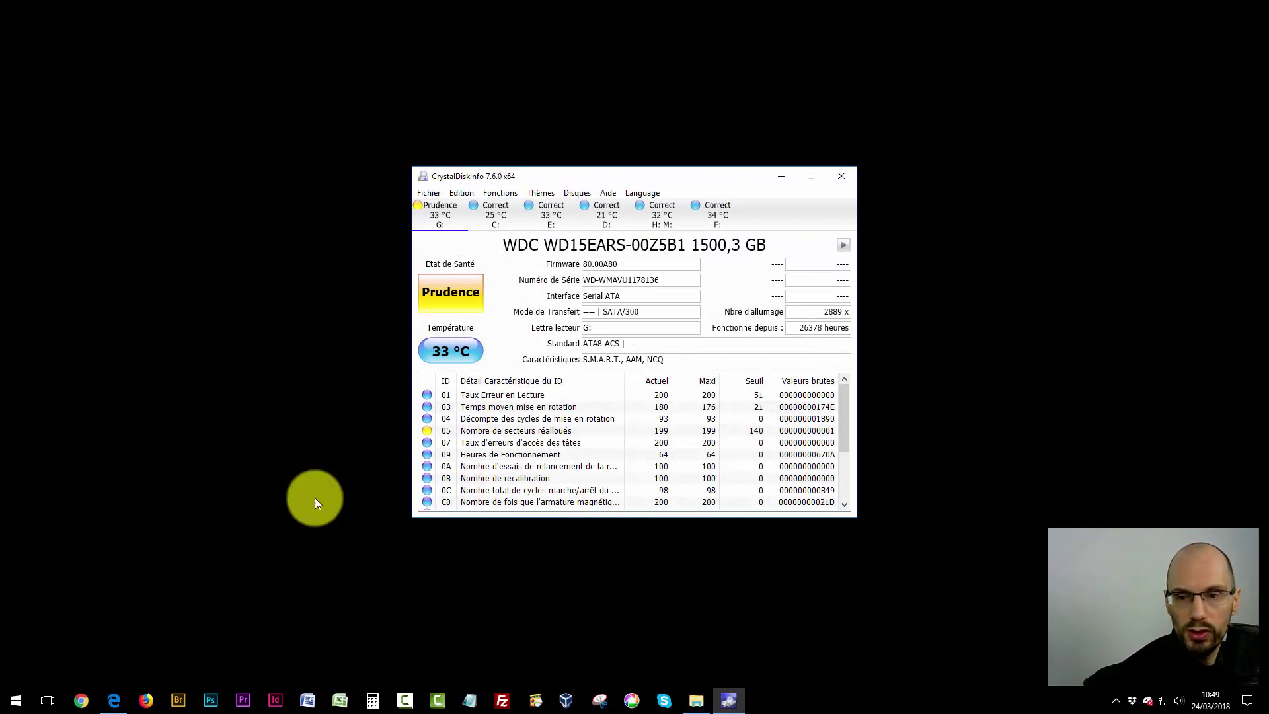
left_click(299, 393)
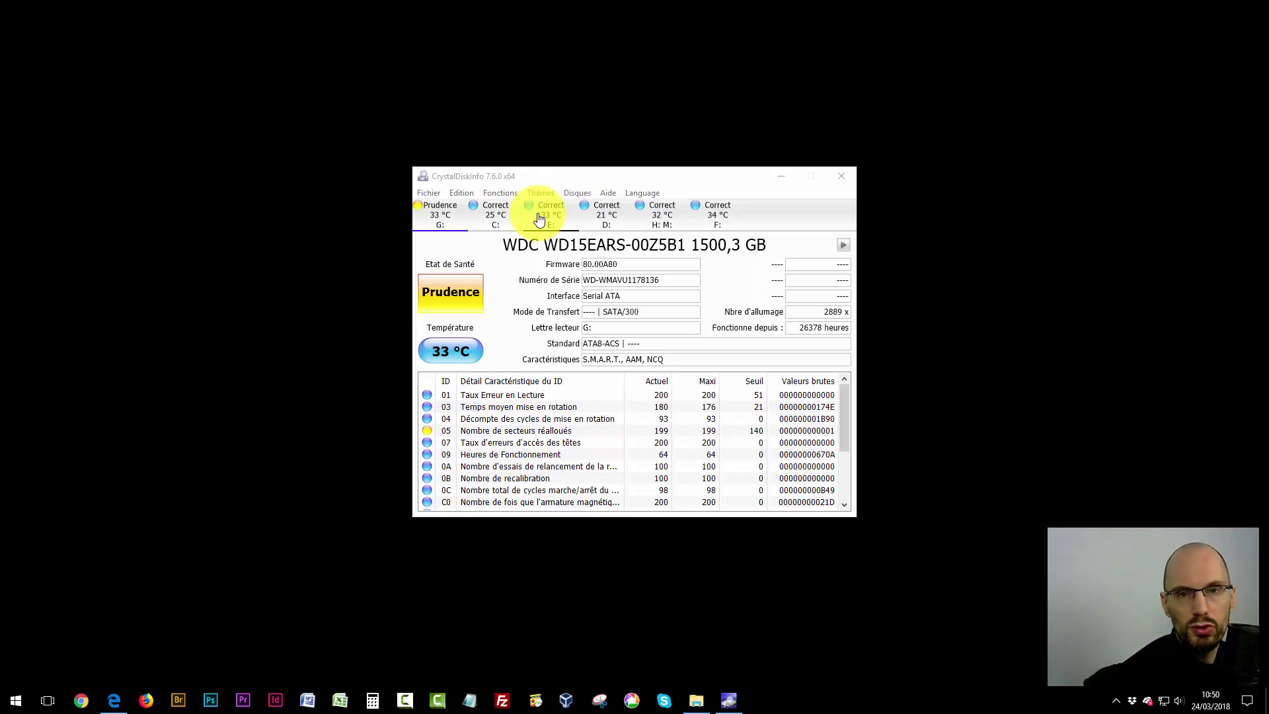
- Examine the health status of drives C:, D:, E:, H:/M: and F: one after another
left_click(492, 217)
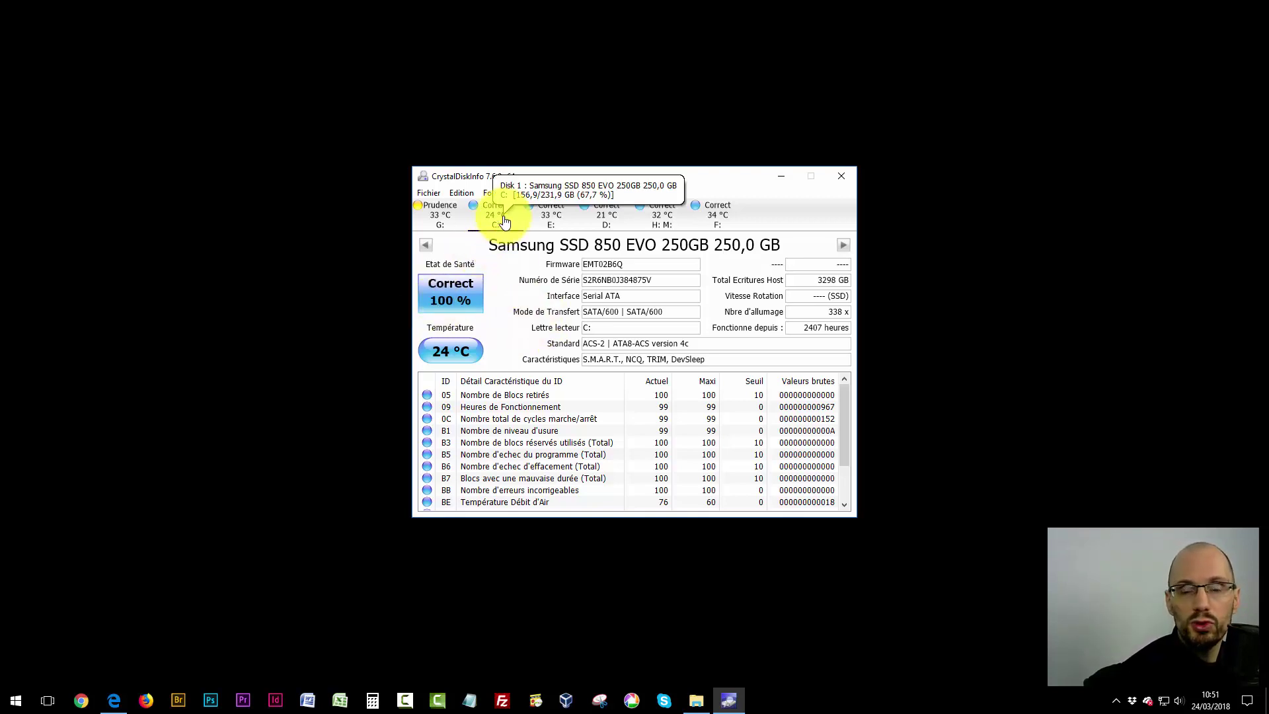
left_click(602, 218)
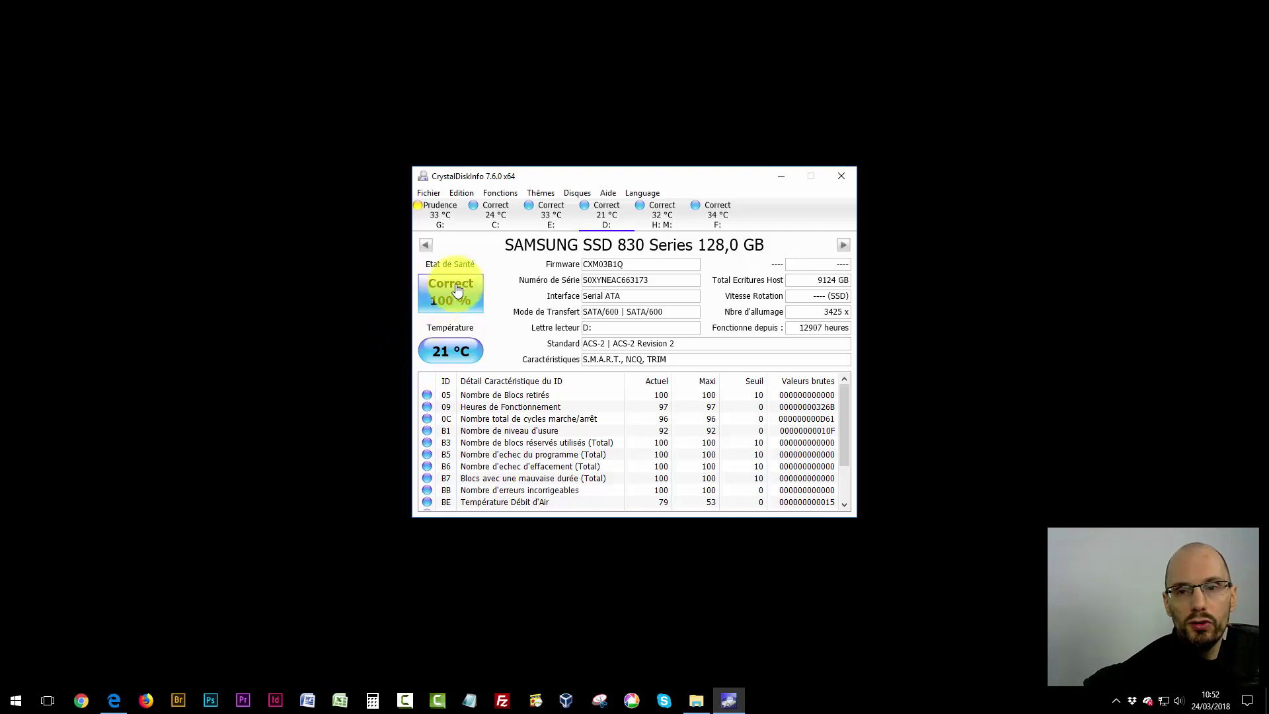
left_click(544, 217)
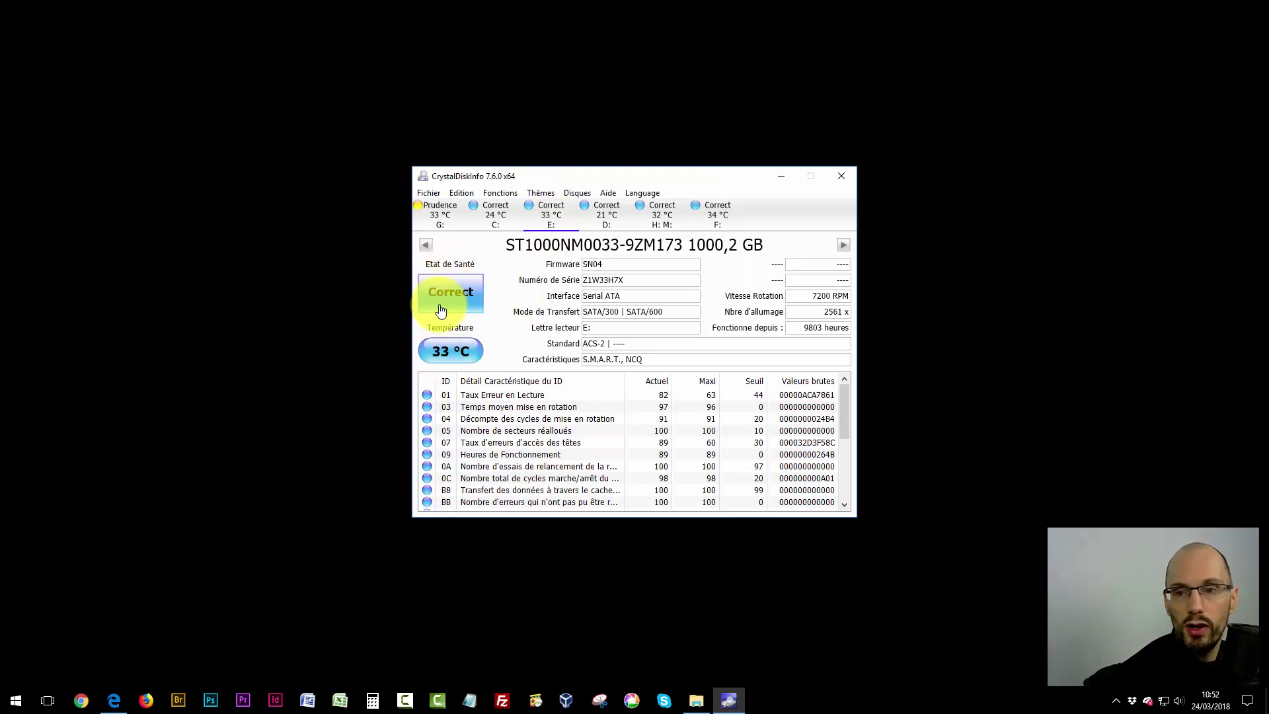
left_click(664, 213)
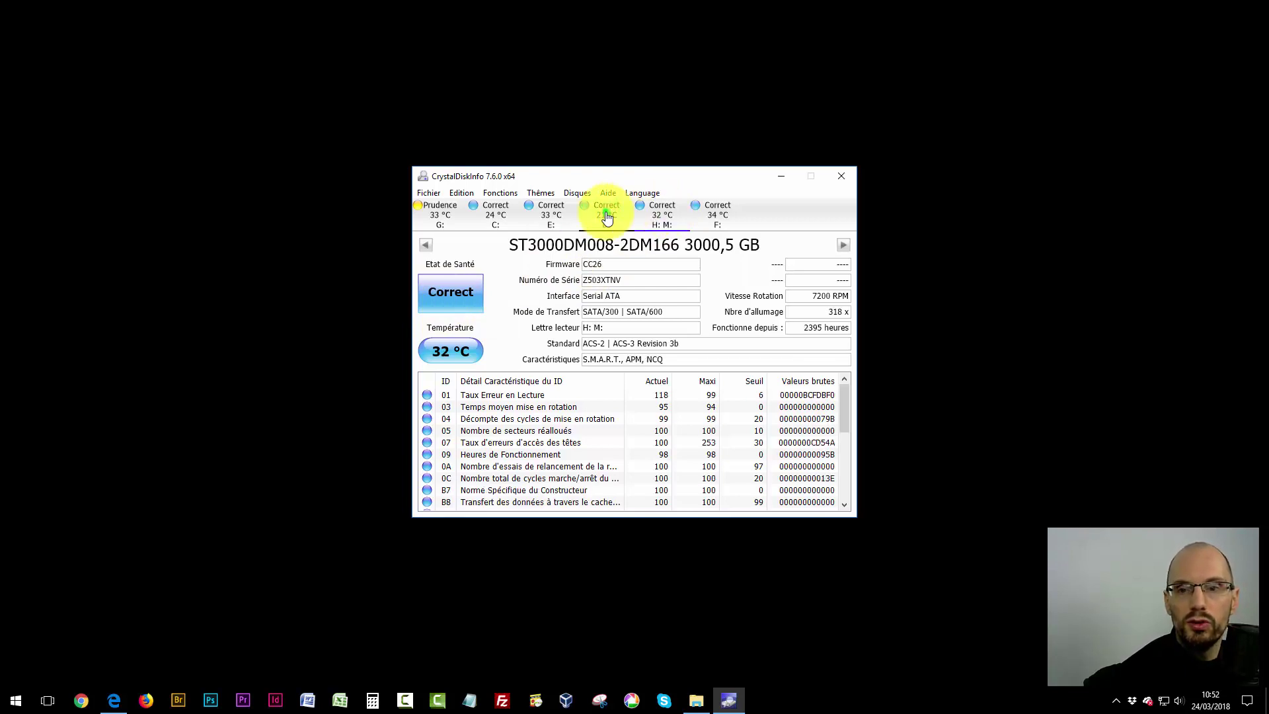
left_click(590, 226)
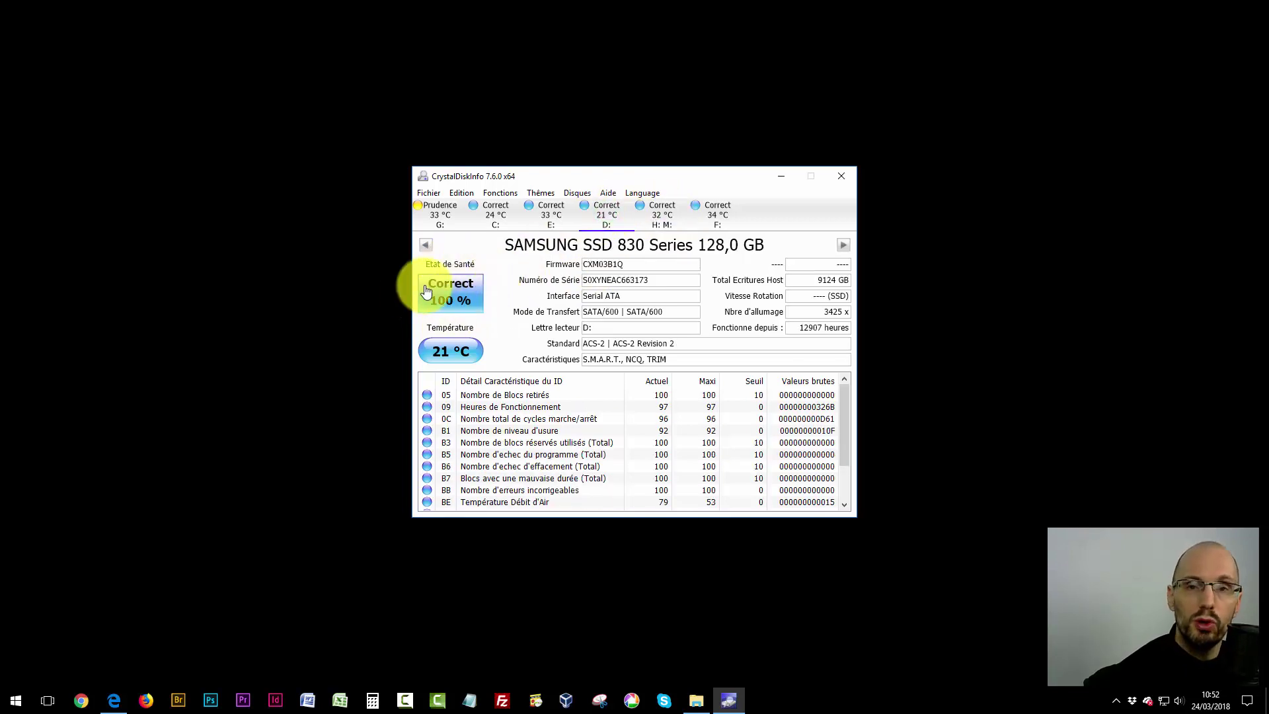
left_click(653, 217)
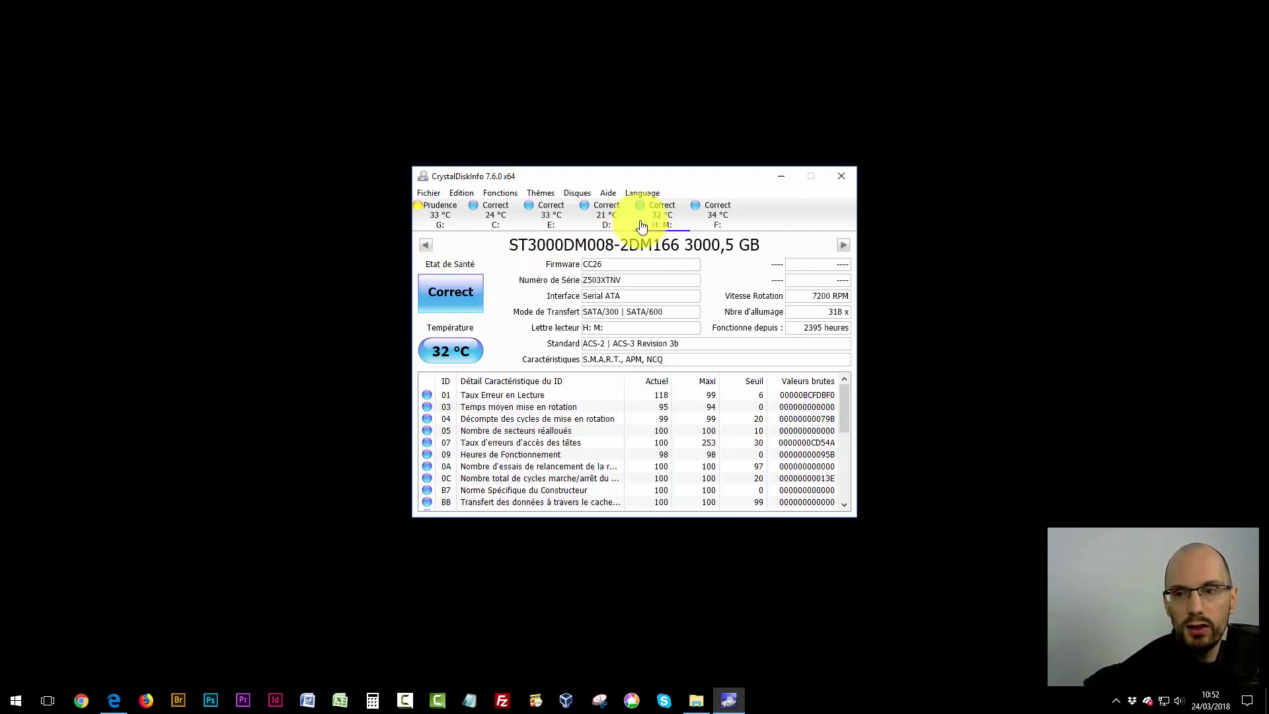
left_click(716, 216)
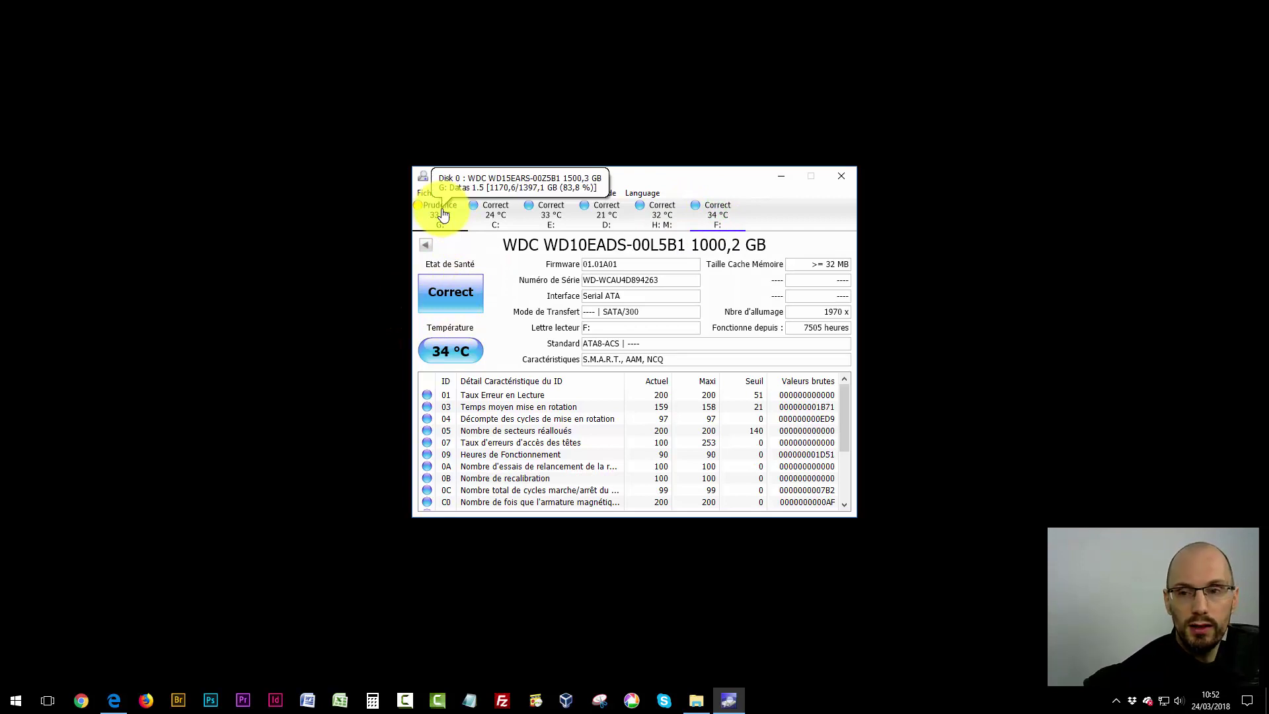
- Check the operating hours of drives C: and E:
left_click(489, 220)
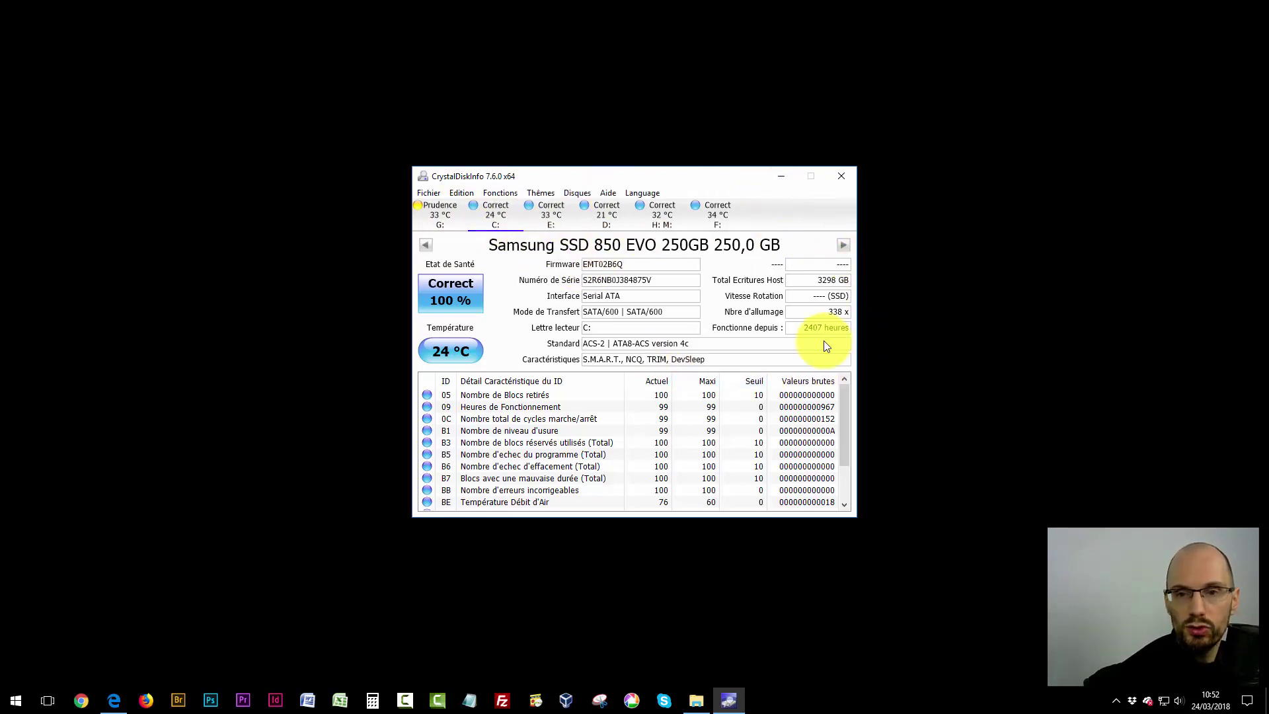
left_click(547, 212)
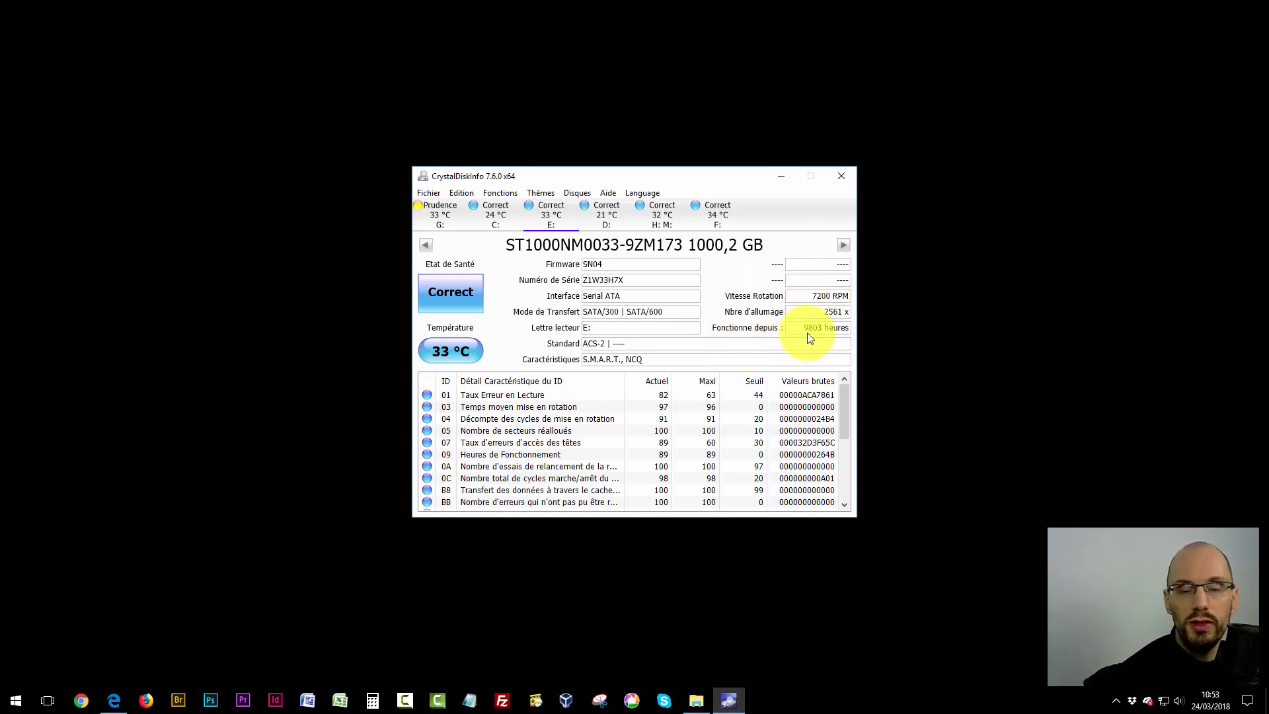
mouse_move(810, 337)
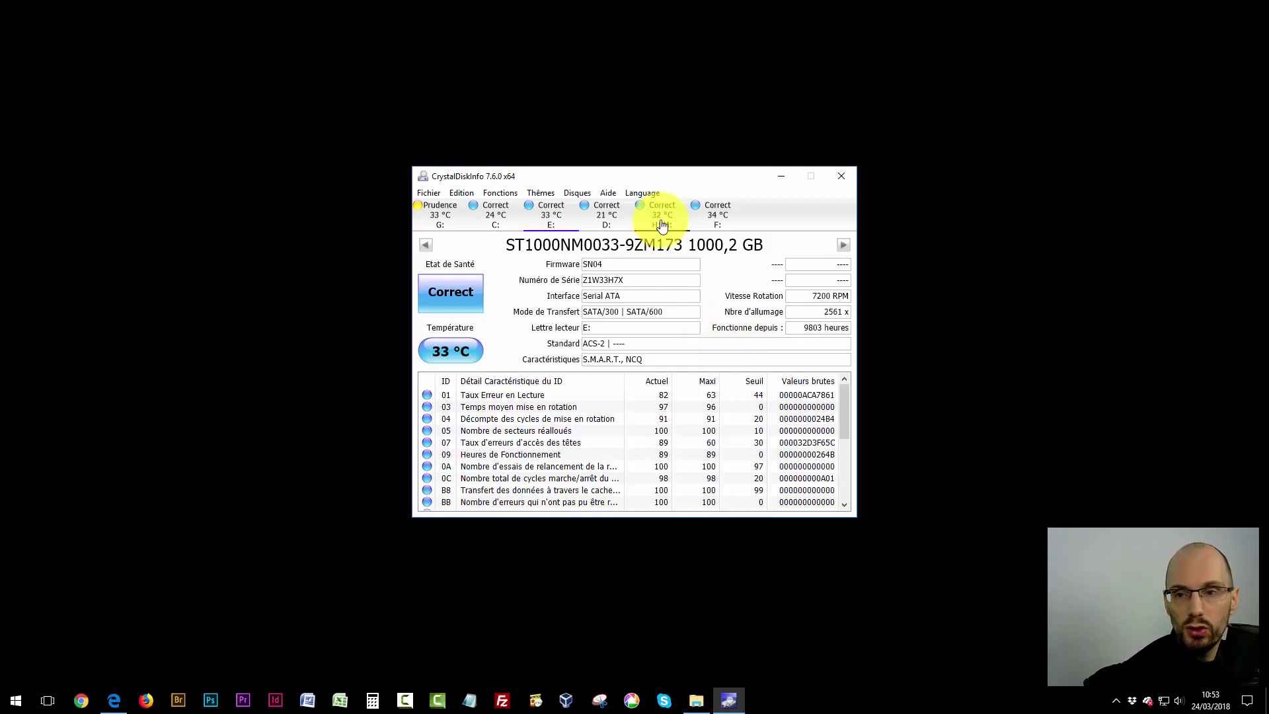
mouse_move(662, 226)
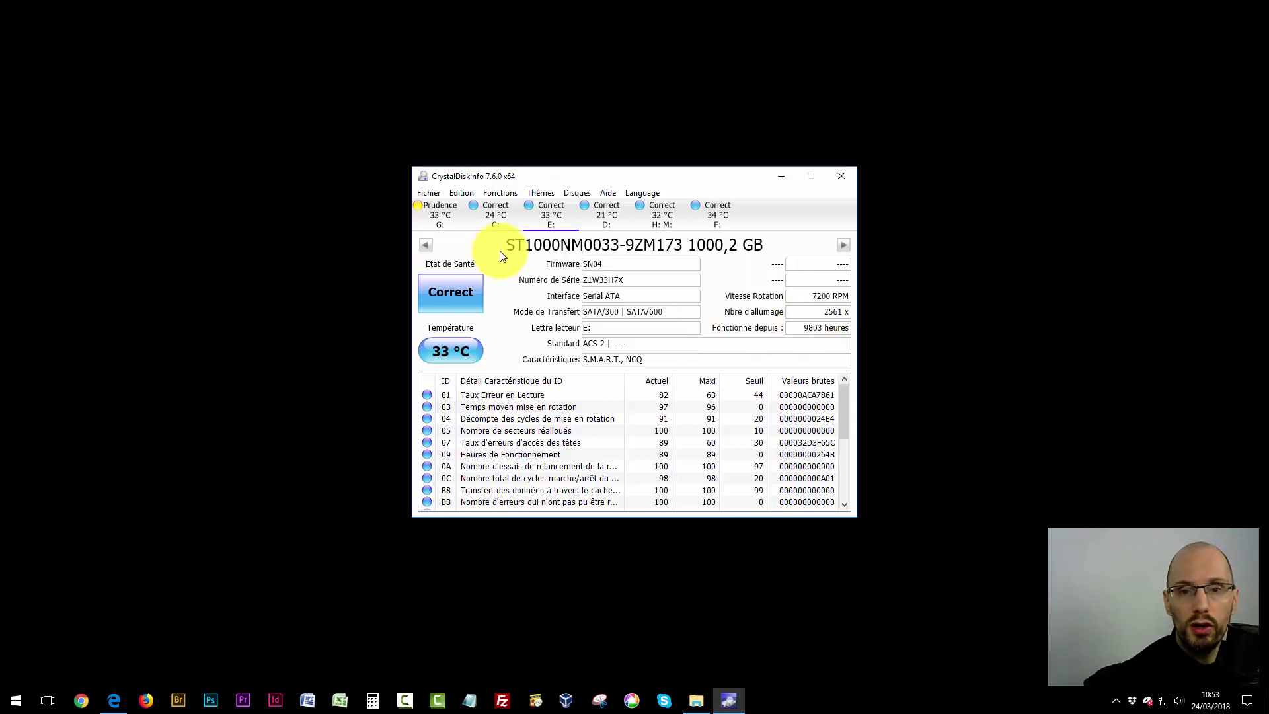
- Examine drive G:'s operating hours and its reallocated sectors attribute (ID 05)
left_click(447, 213)
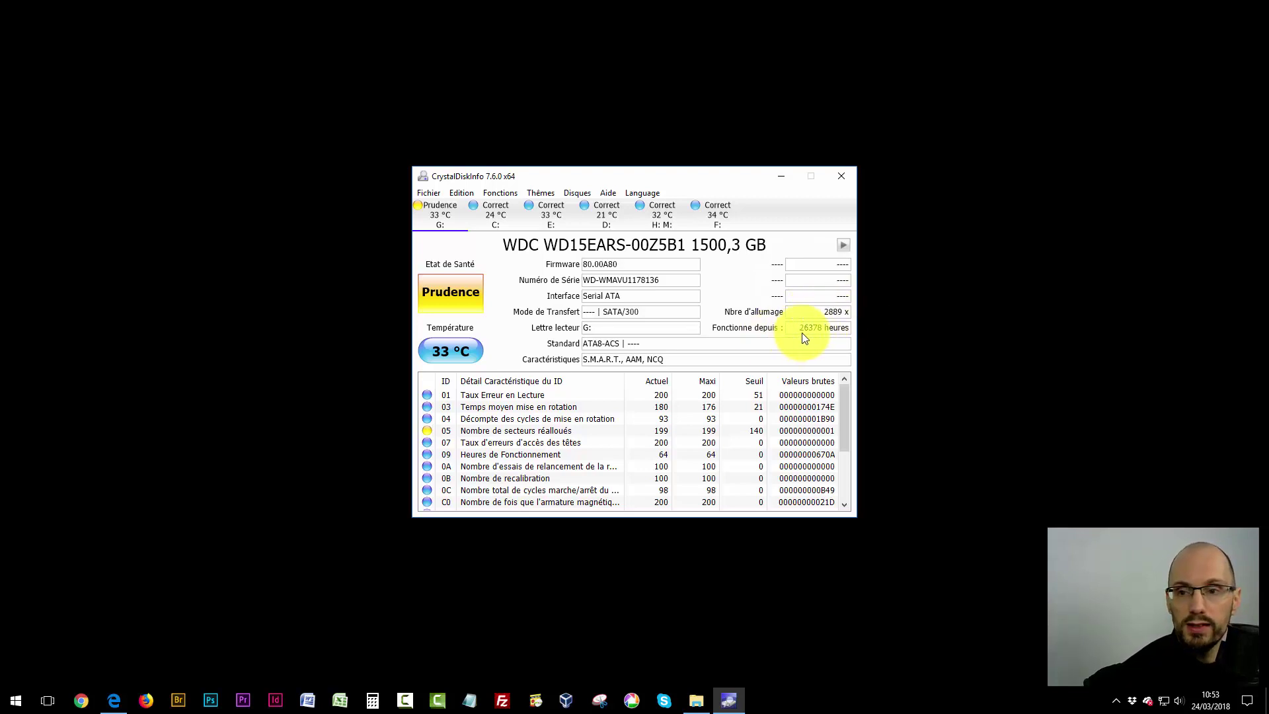
mouse_move(805, 338)
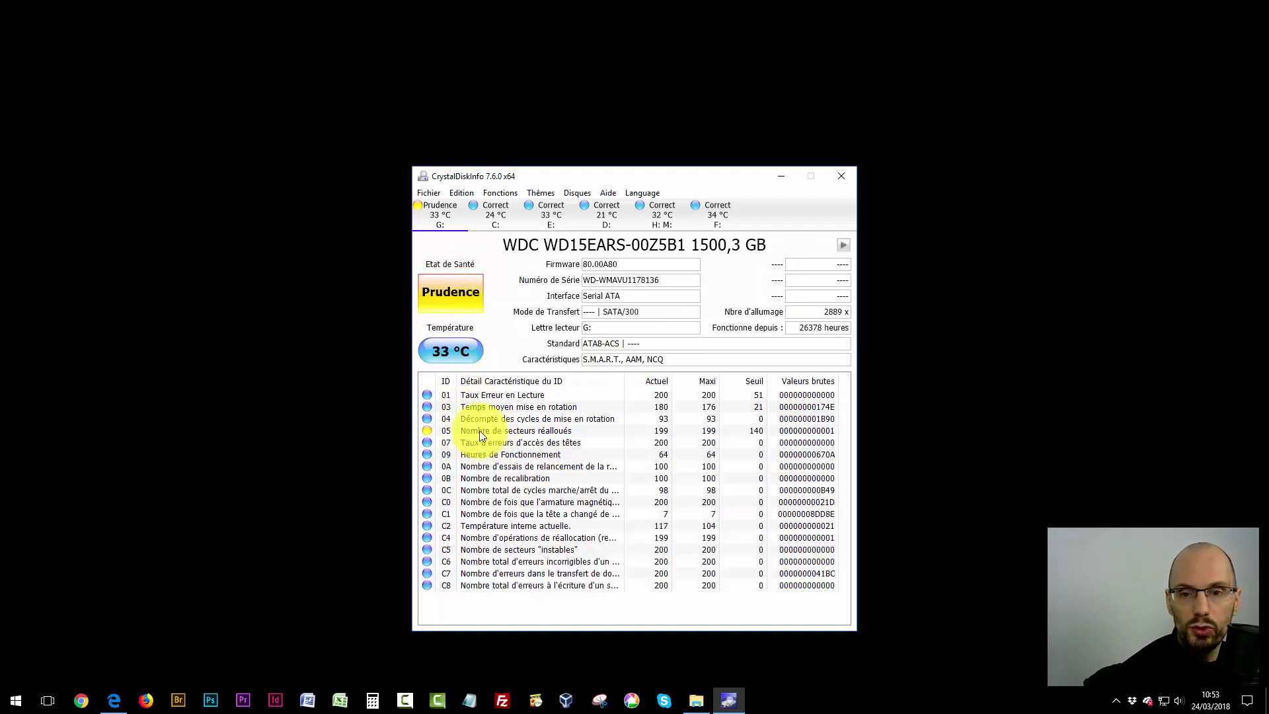
left_click(478, 430)
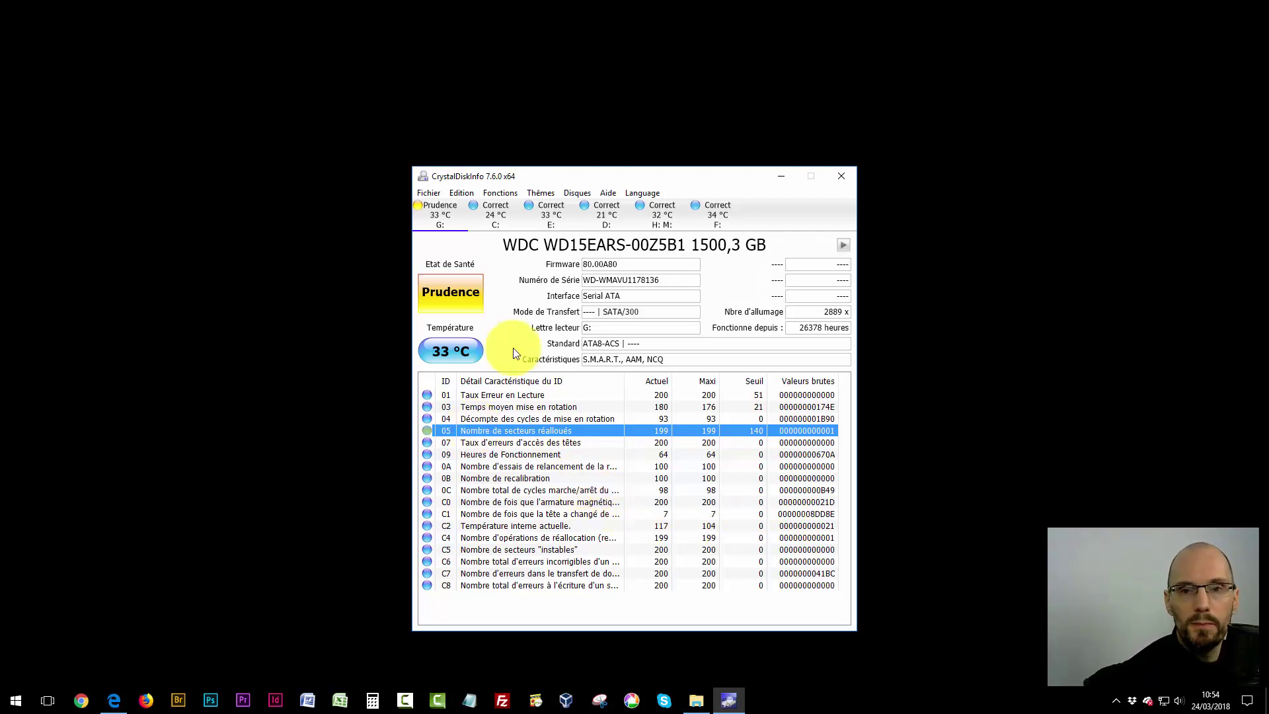
- Review the S.M.A.R.T. attributes of drive C: and close CrystalDiskInfo
left_click(492, 220)
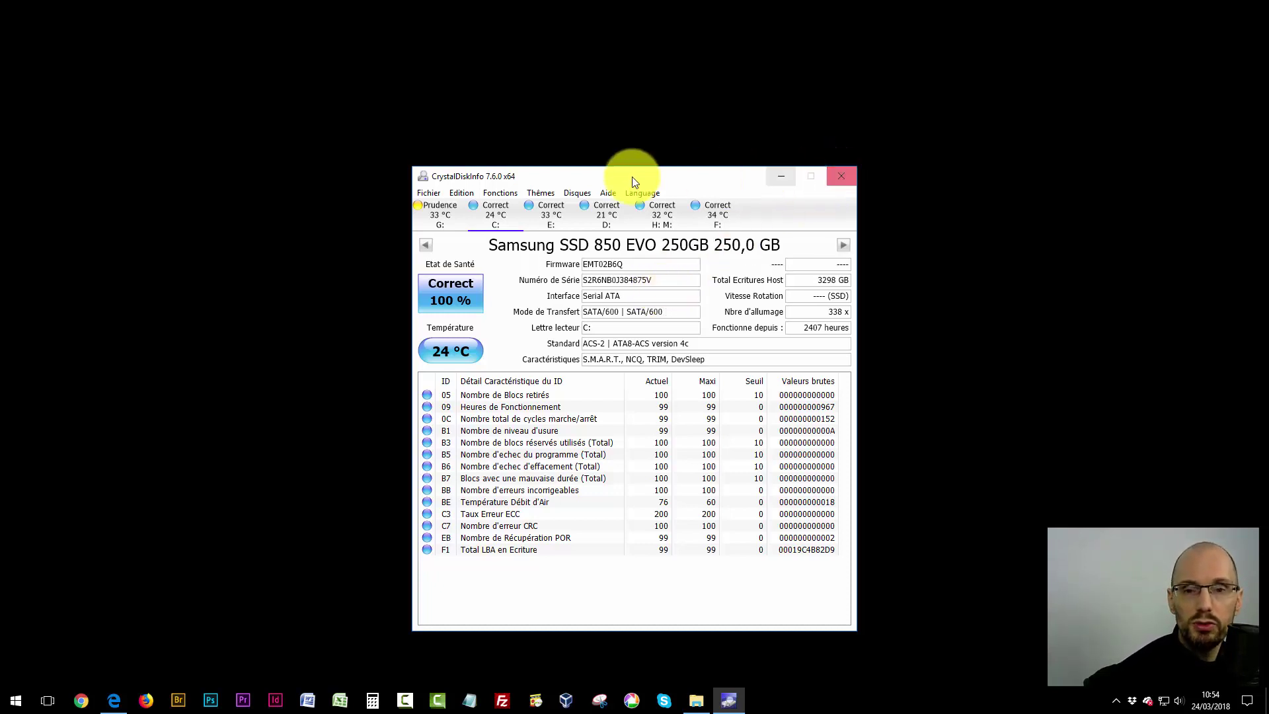
left_click(842, 178)
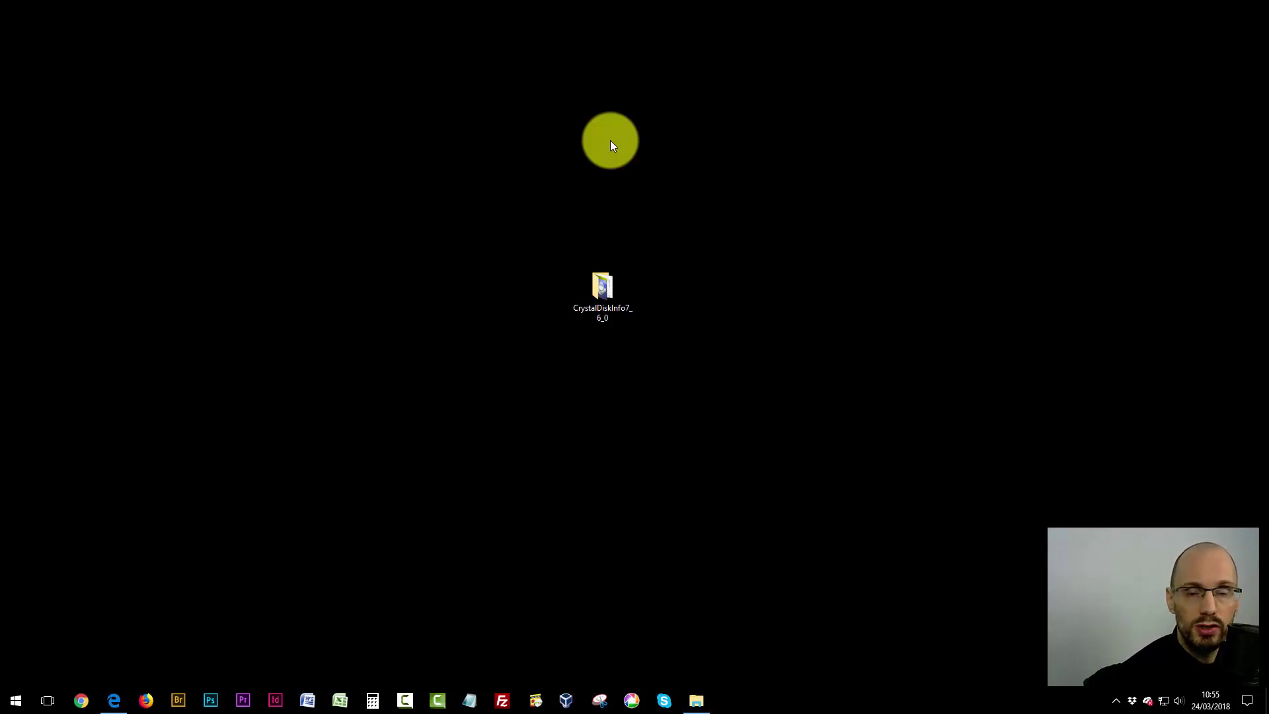
- Search for windl, launch Data Lifeguard Diagnostic for Windows and accept its license agreement
left_click(16, 701)
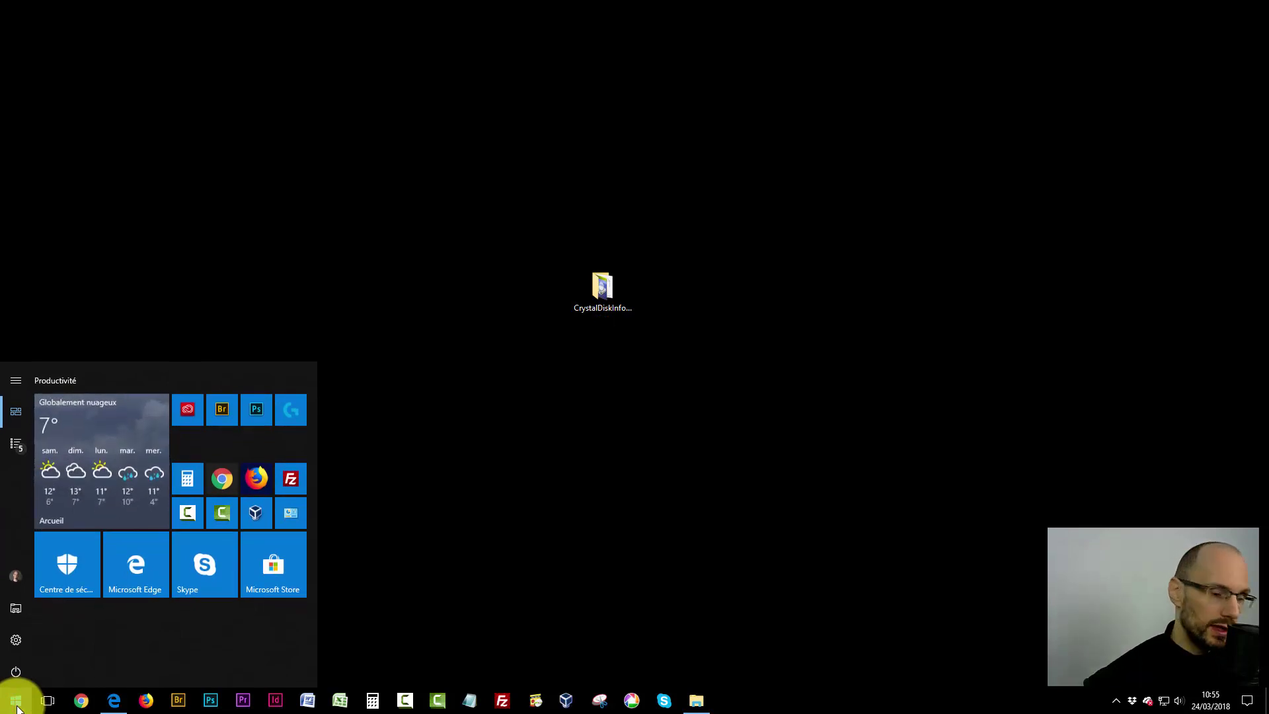
type("windl")
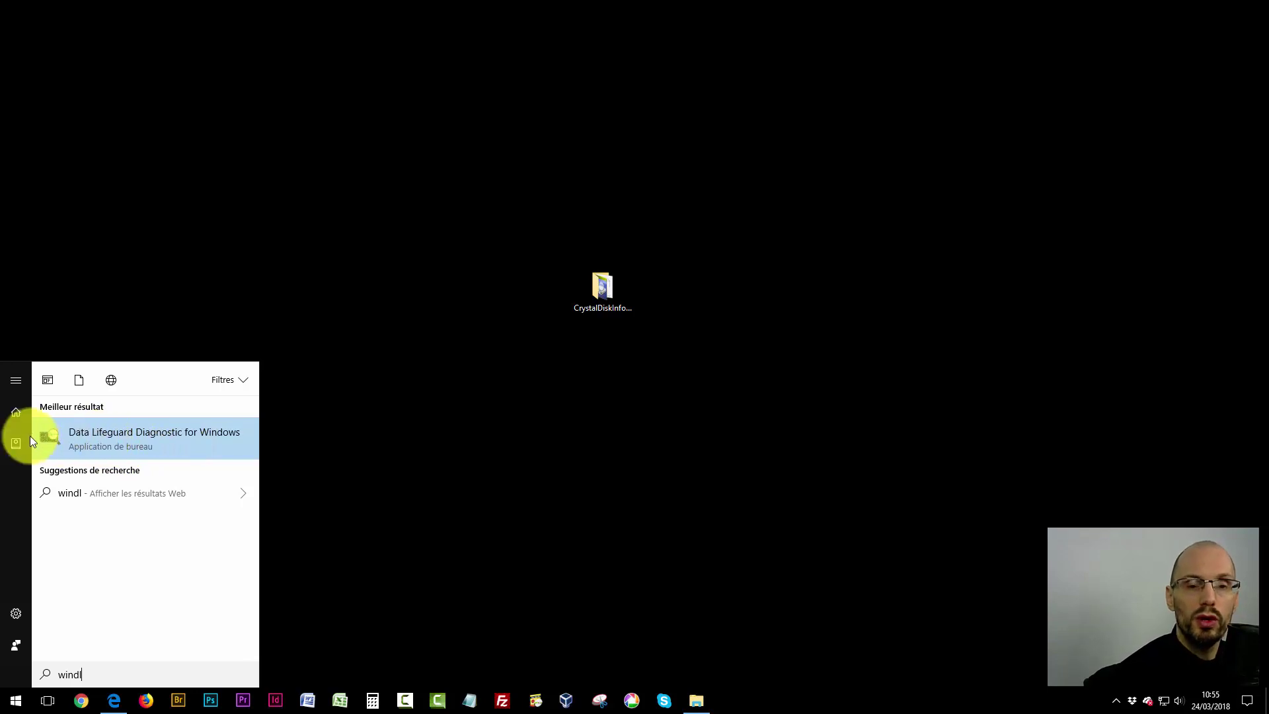
left_click(114, 432)
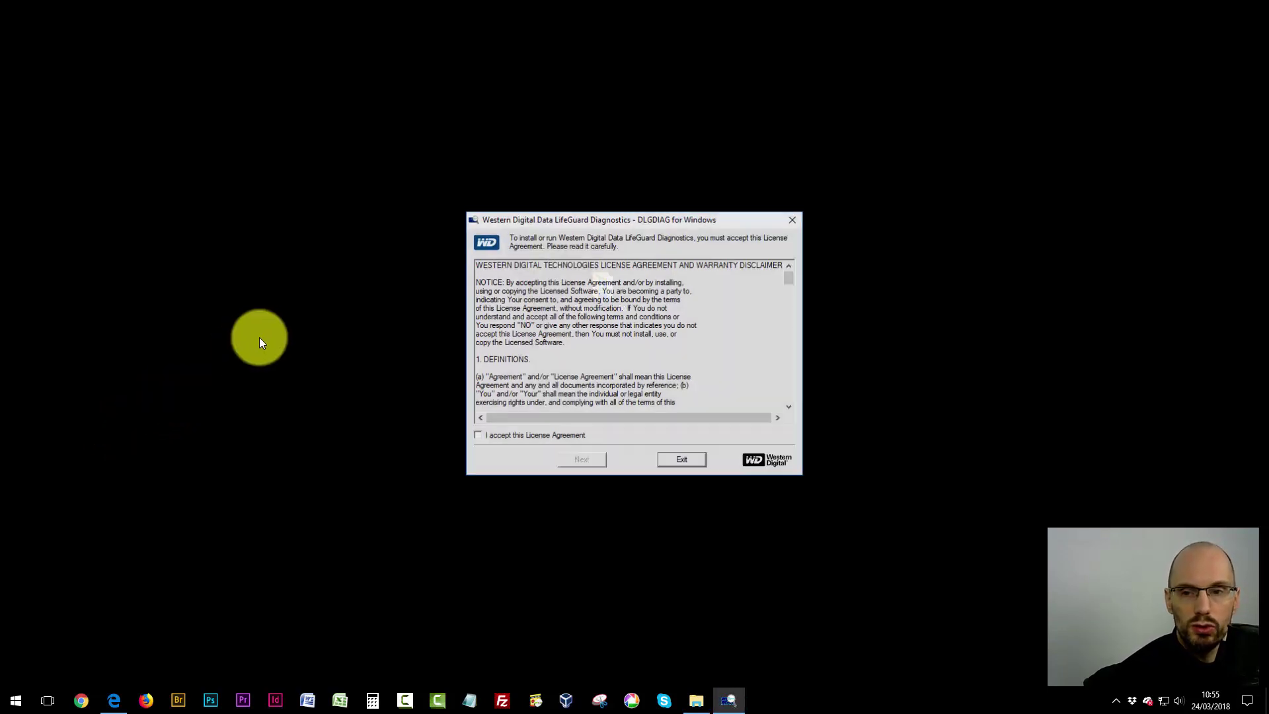
left_click(477, 435)
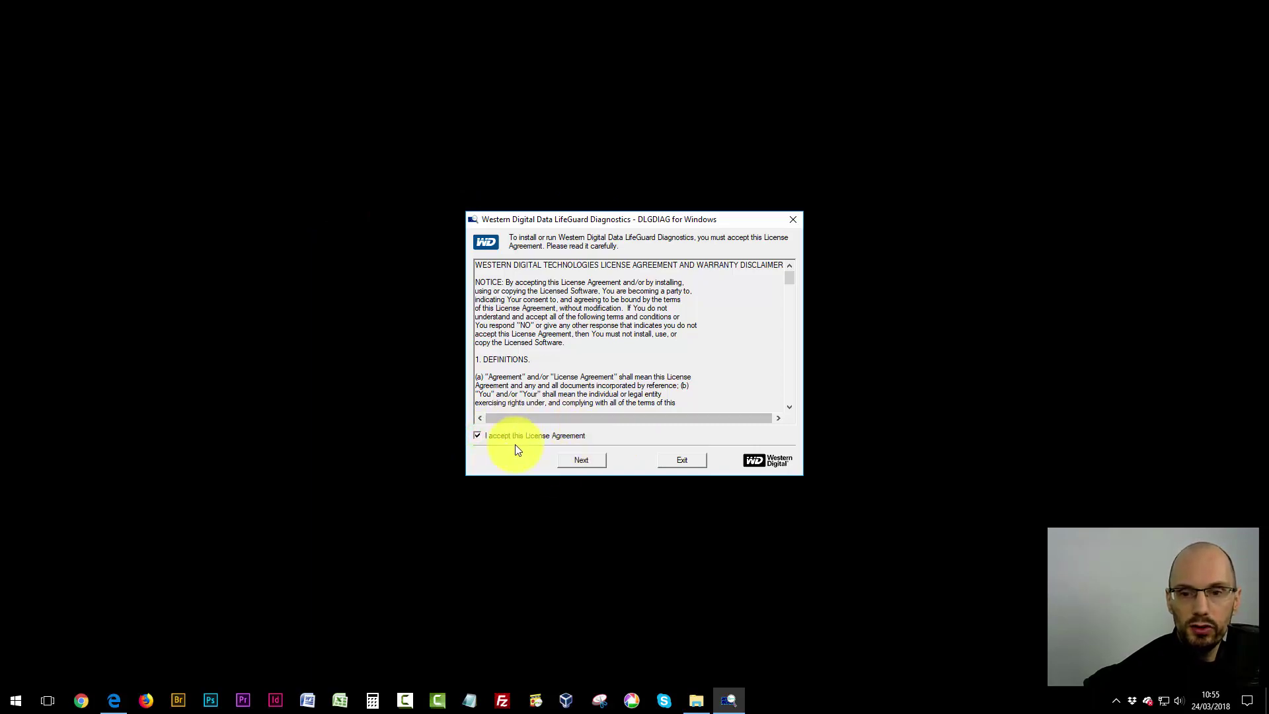
left_click(584, 461)
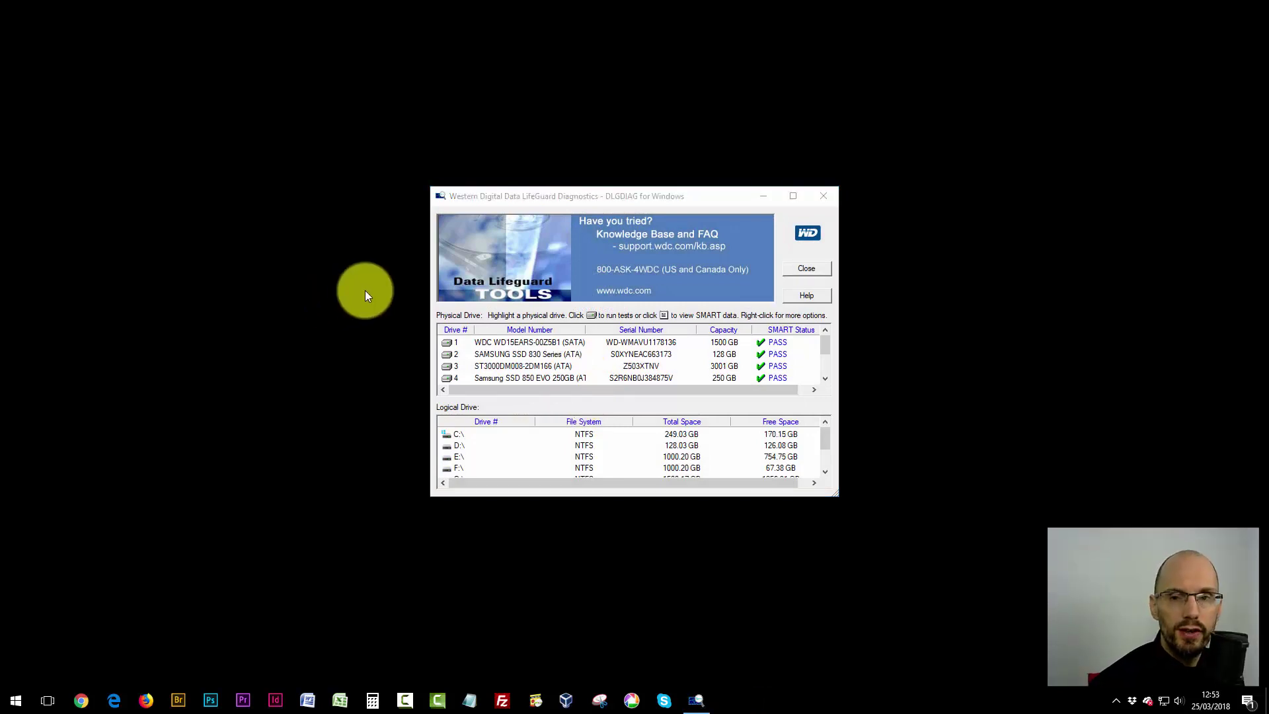
- Enlarge the diagnostics window to show the physical and logical drive lists in full, and reposition it higher on the desktop
left_click(835, 494)
left_click_drag(835, 494, 926, 607)
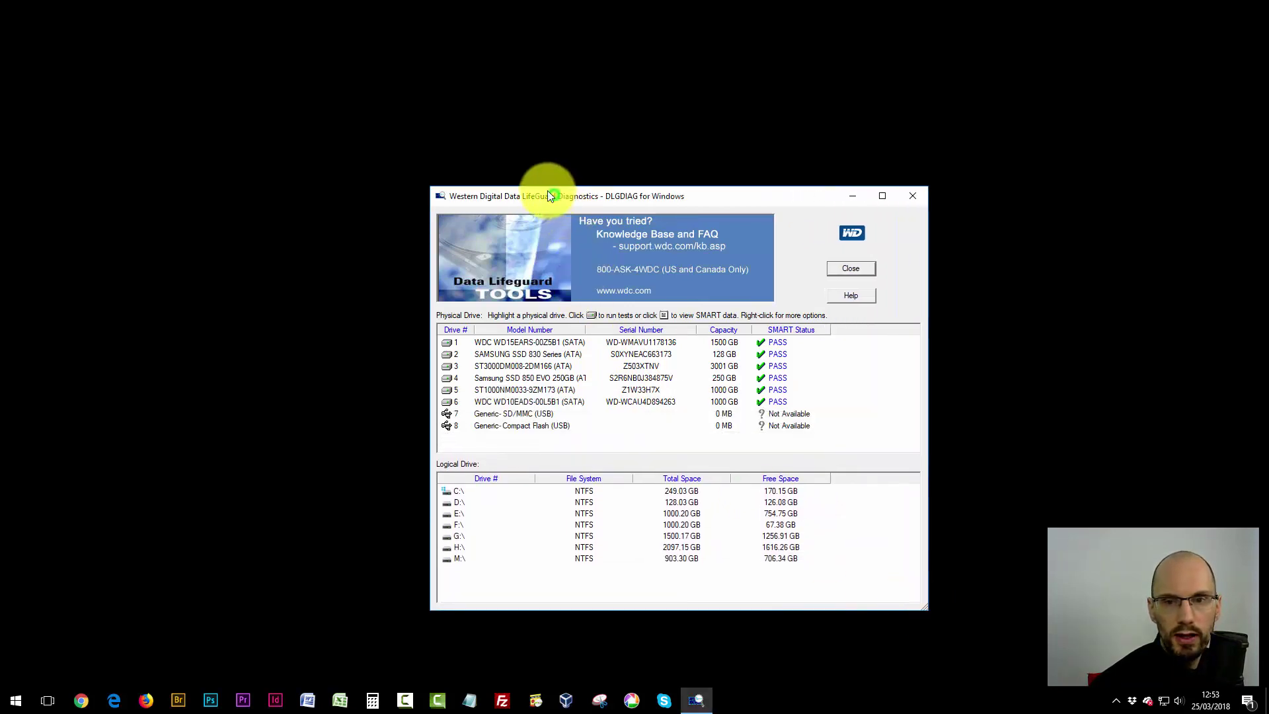
left_click_drag(547, 196, 487, 123)
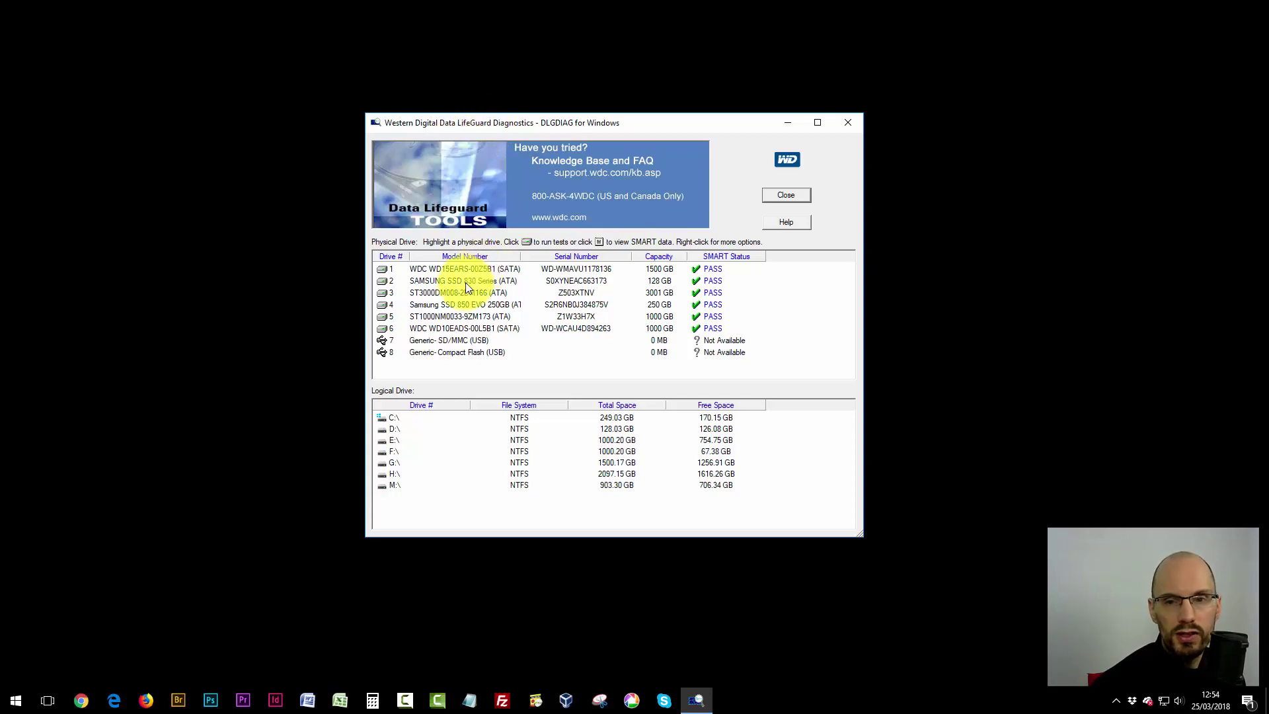
- Run a Quick Test on physical drive 1, the WDC WD15EARS-00Z5B1, and dismiss the test result windows
left_click(433, 282)
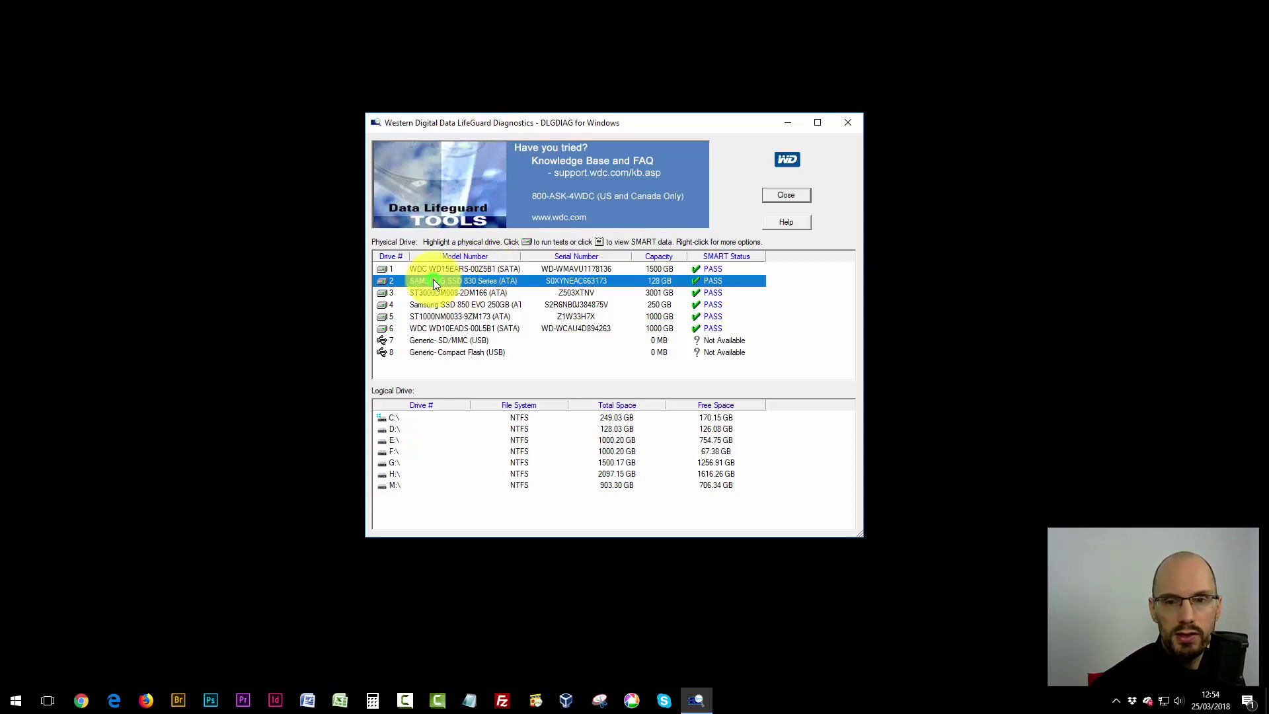
left_click(459, 305)
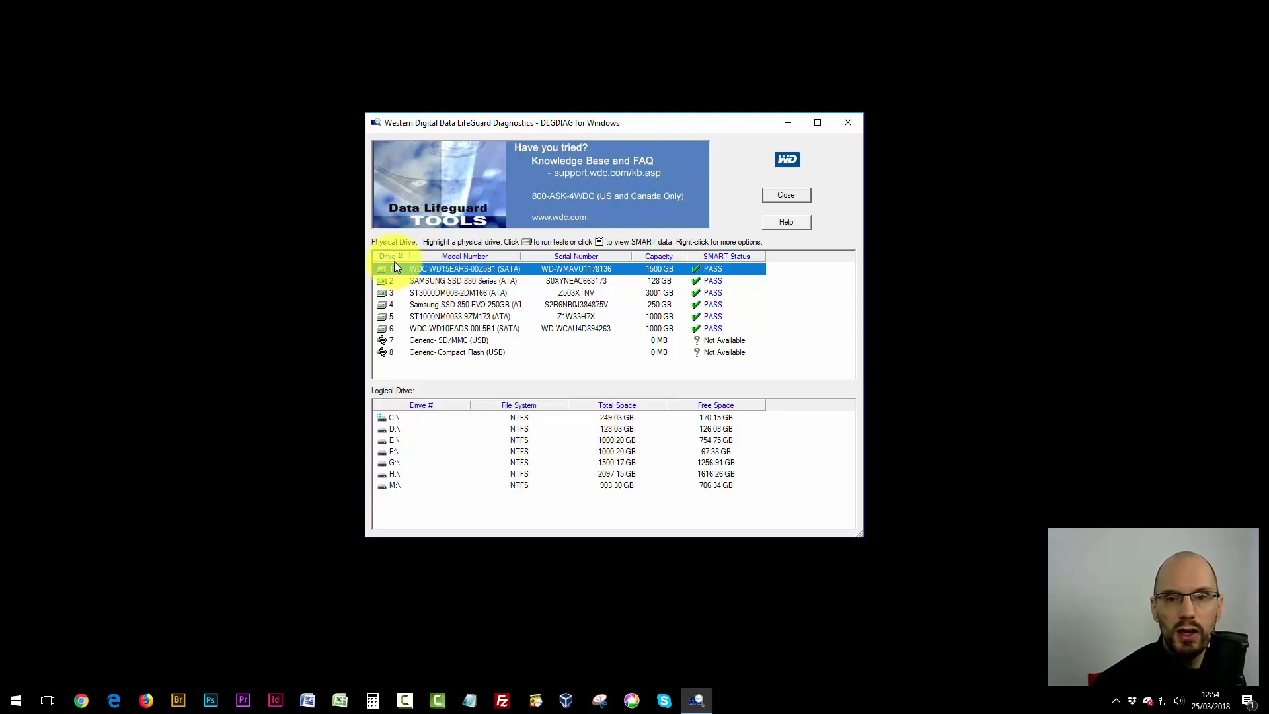
double_click(473, 267)
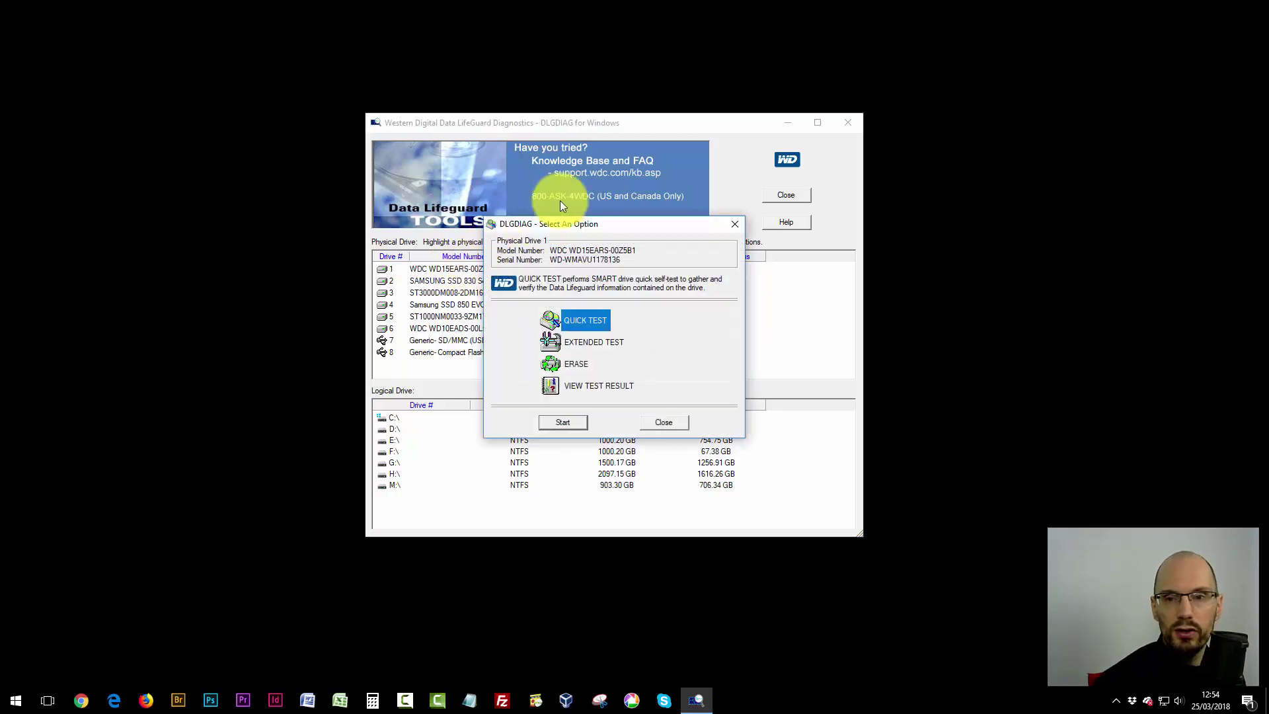
left_click(561, 422)
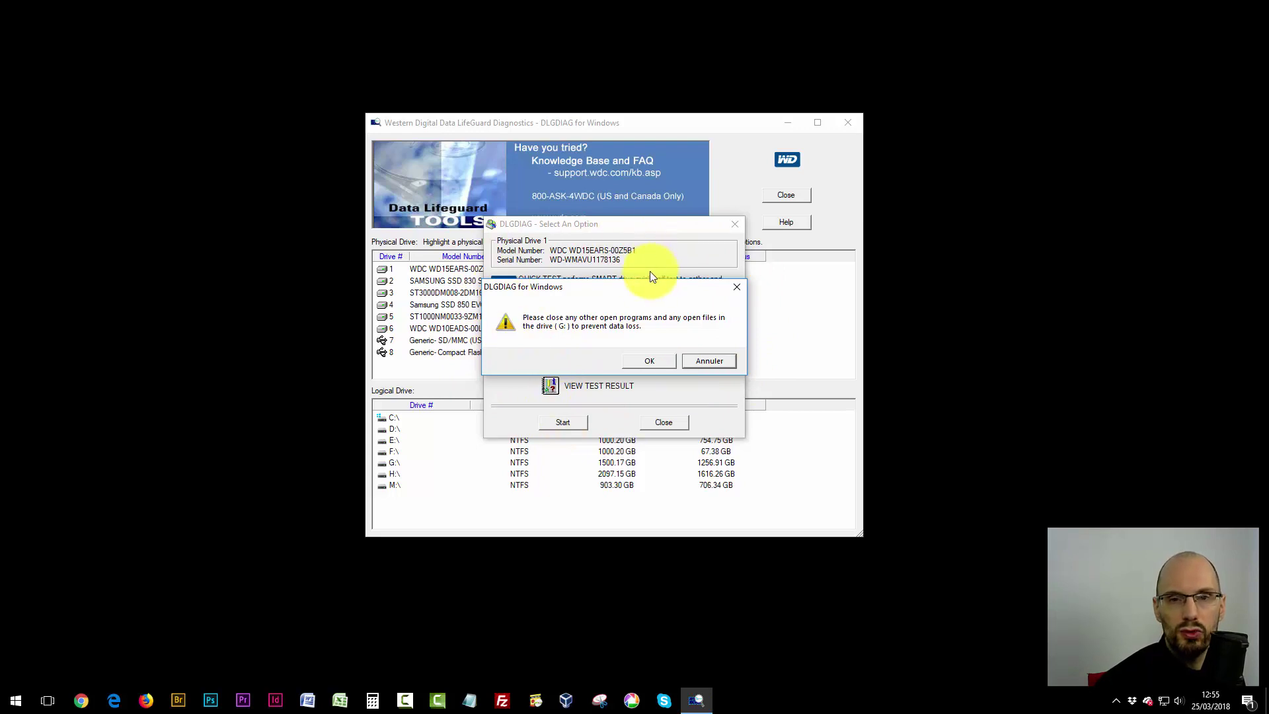
left_click(648, 360)
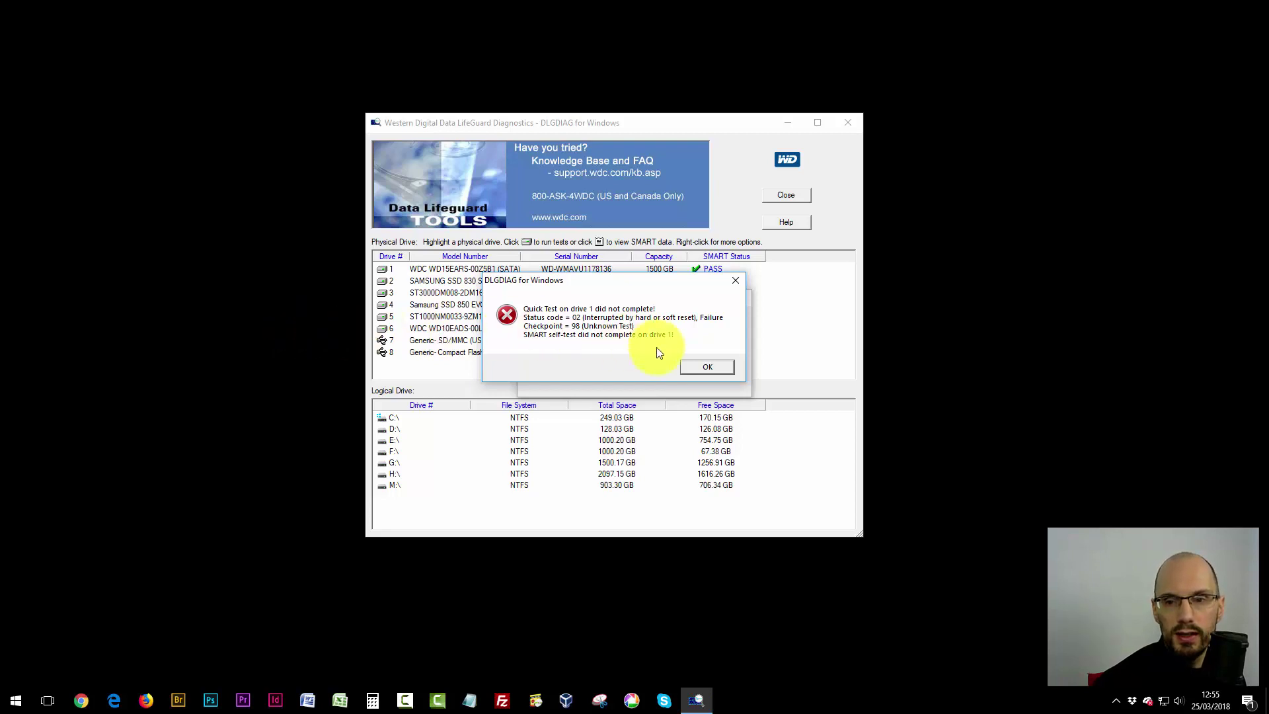
left_click(708, 367)
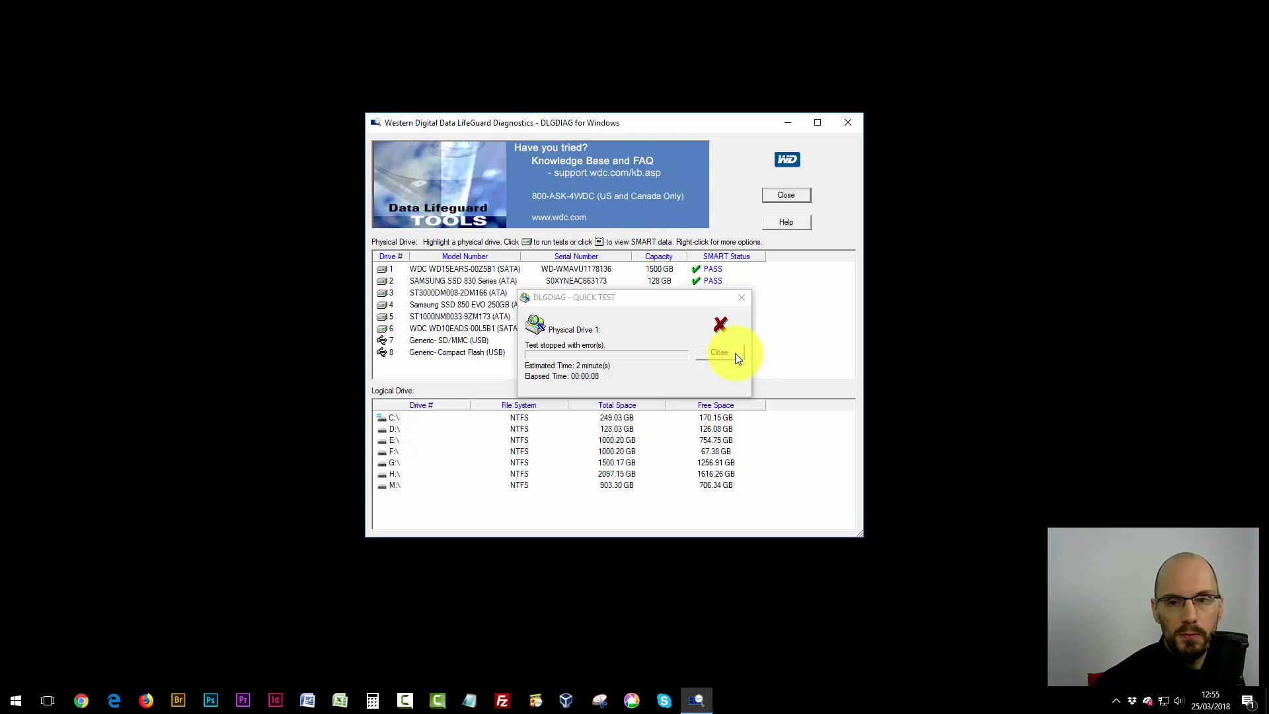
left_click(737, 354)
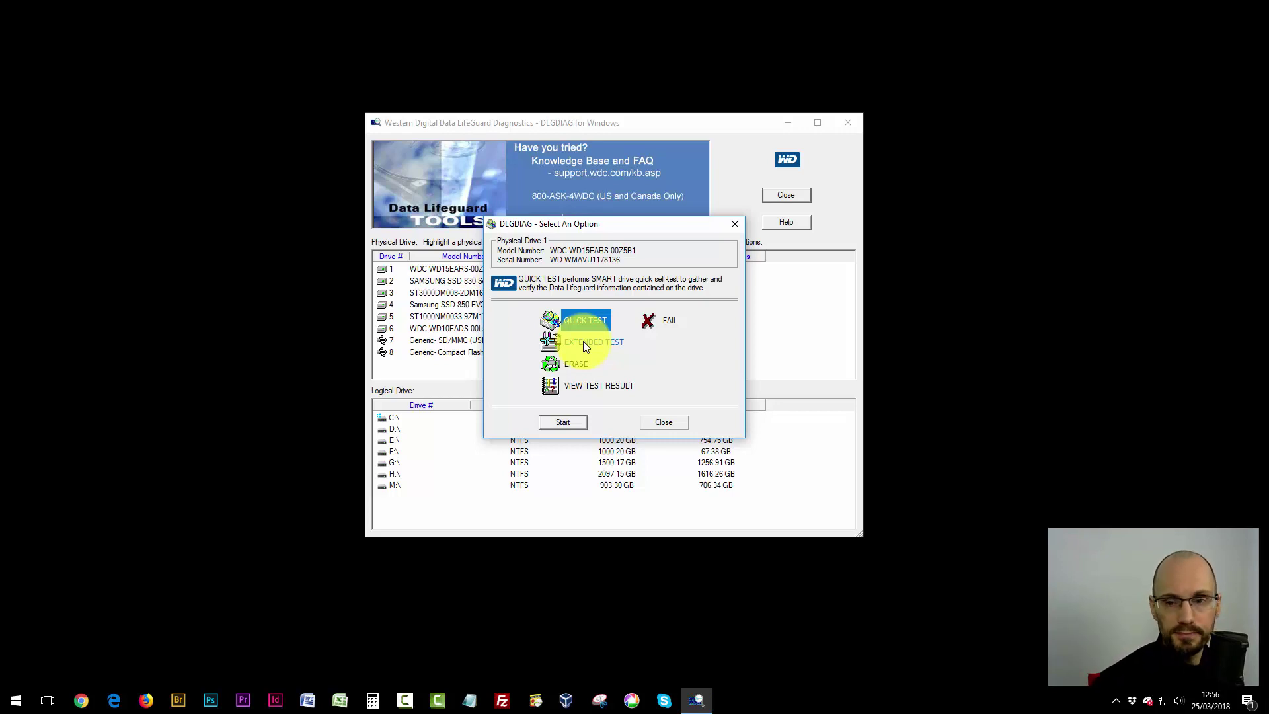
- Leave the drive 1 test options, run a Quick Test on physical drive 6, the WDC WD10EADS-00L5B1, and dismiss its result
left_click(680, 421)
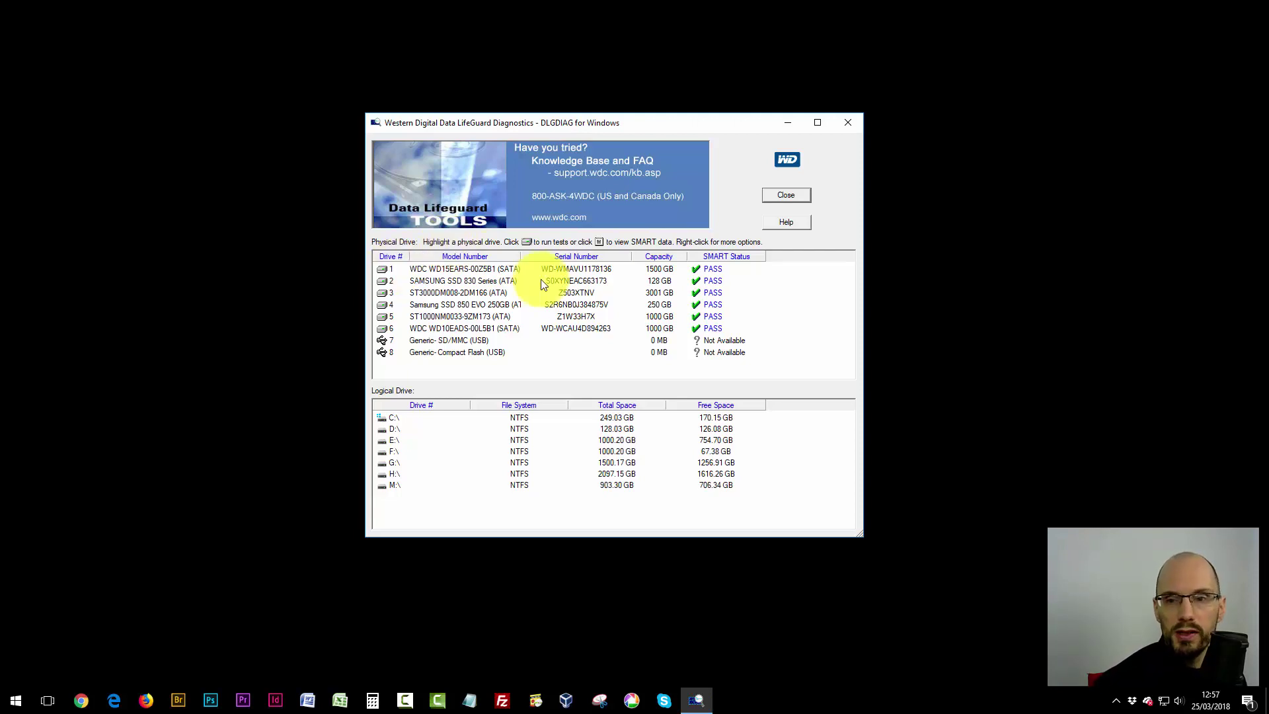
left_click(474, 329)
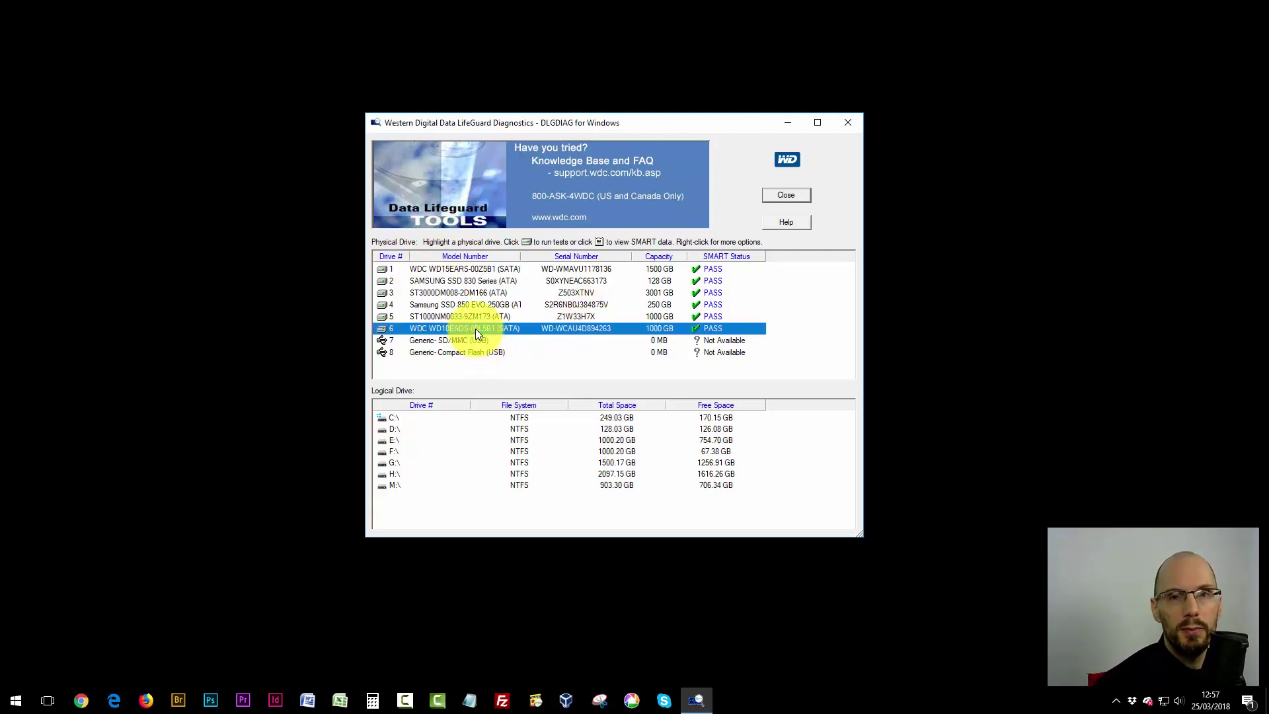
double_click(492, 327)
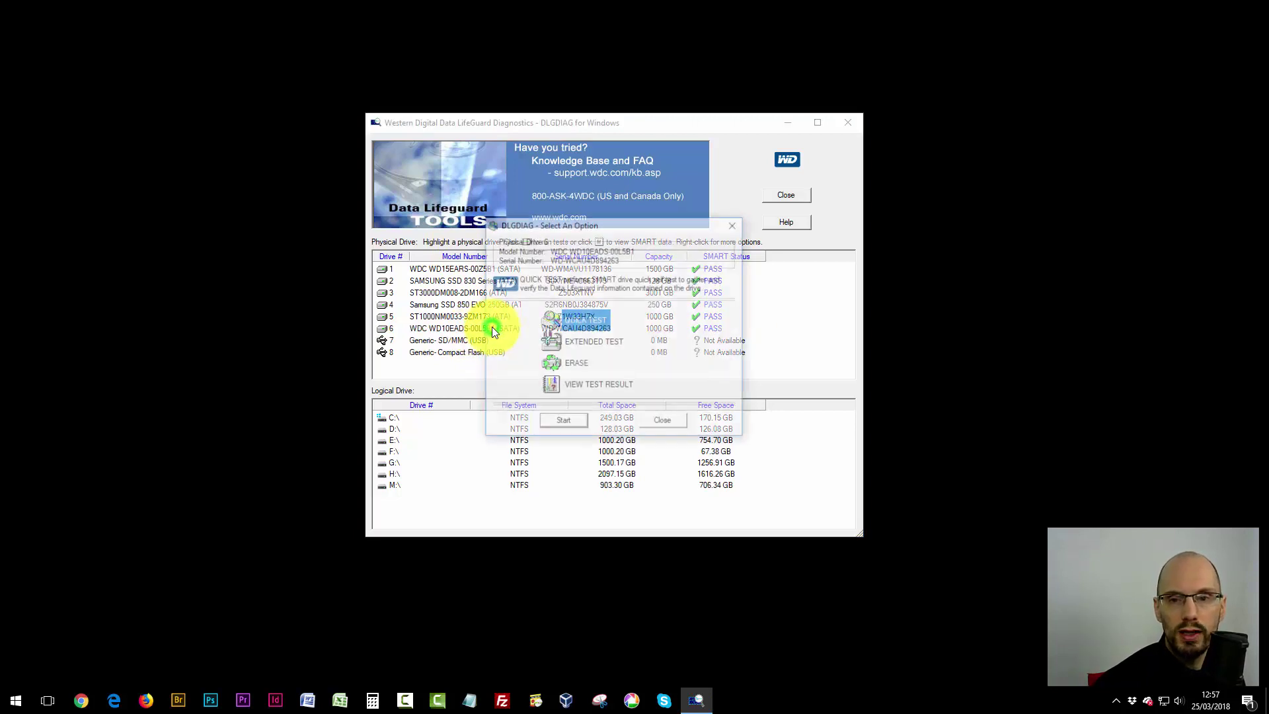
left_click(562, 423)
key("Return")
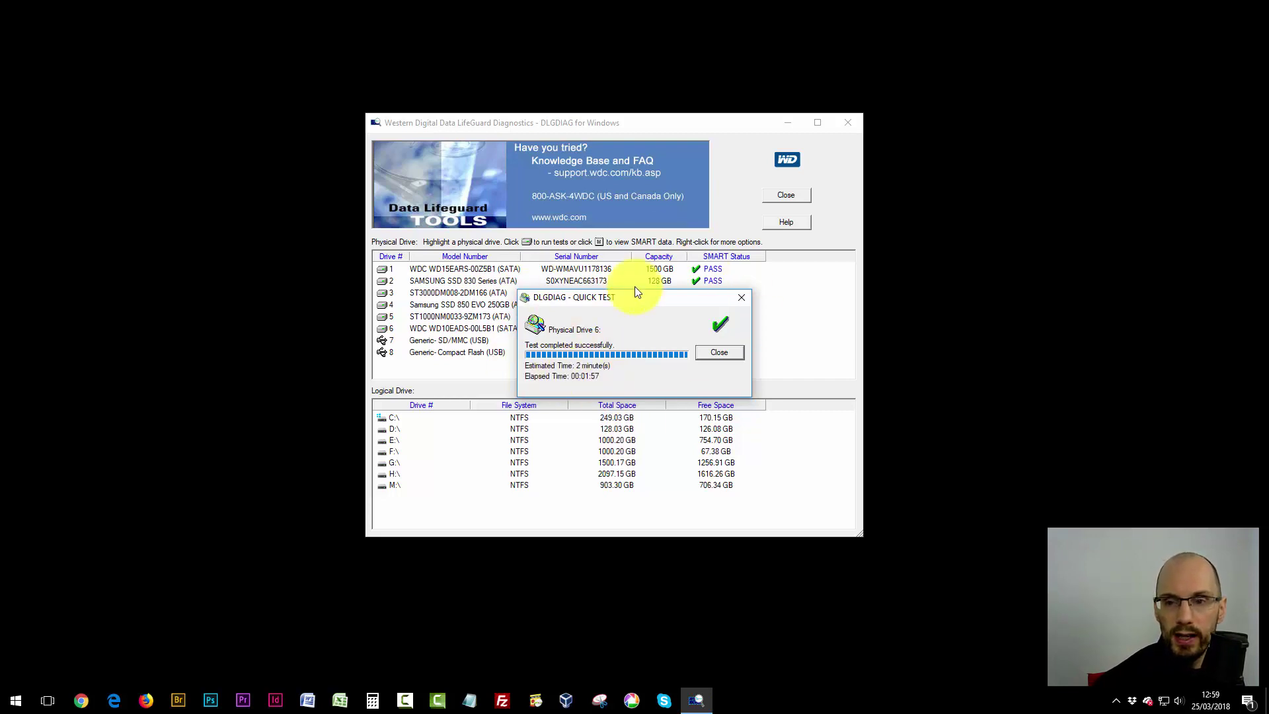
left_click(720, 353)
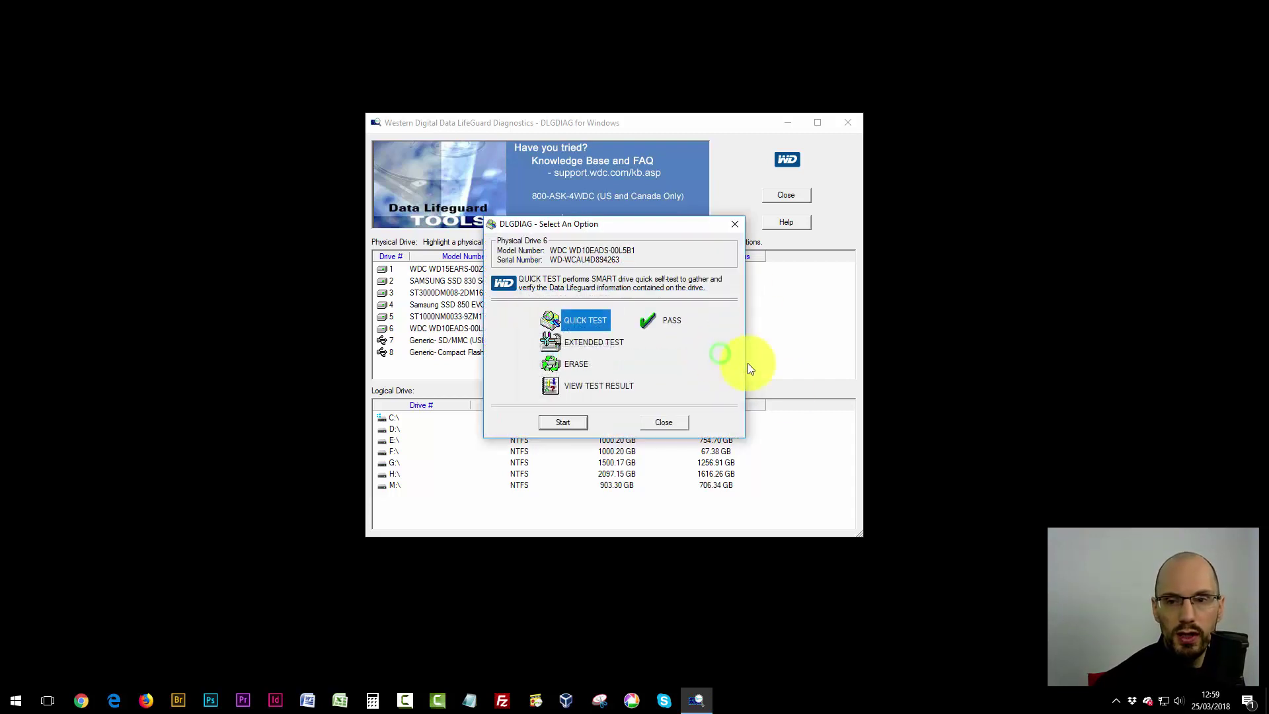
- Start an Extended Test on physical drive 6 and accept the warning to close open programs and files on drive F:
left_click(547, 341)
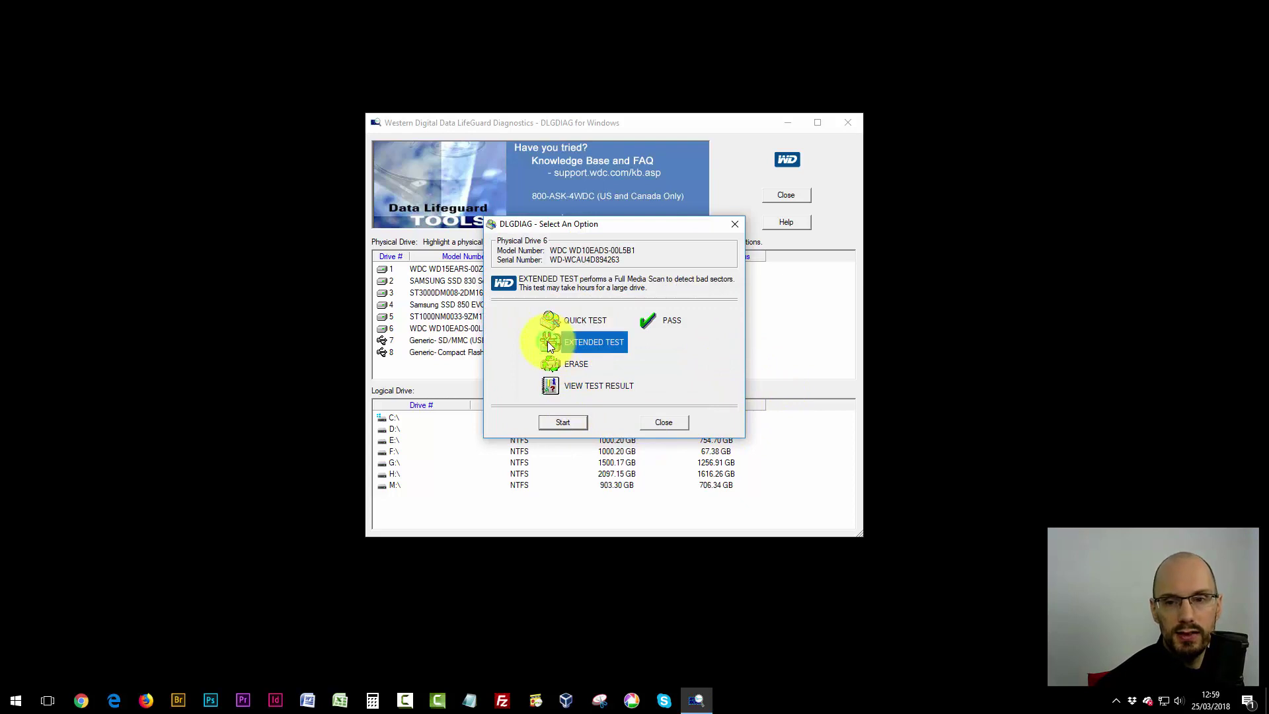
left_click(561, 422)
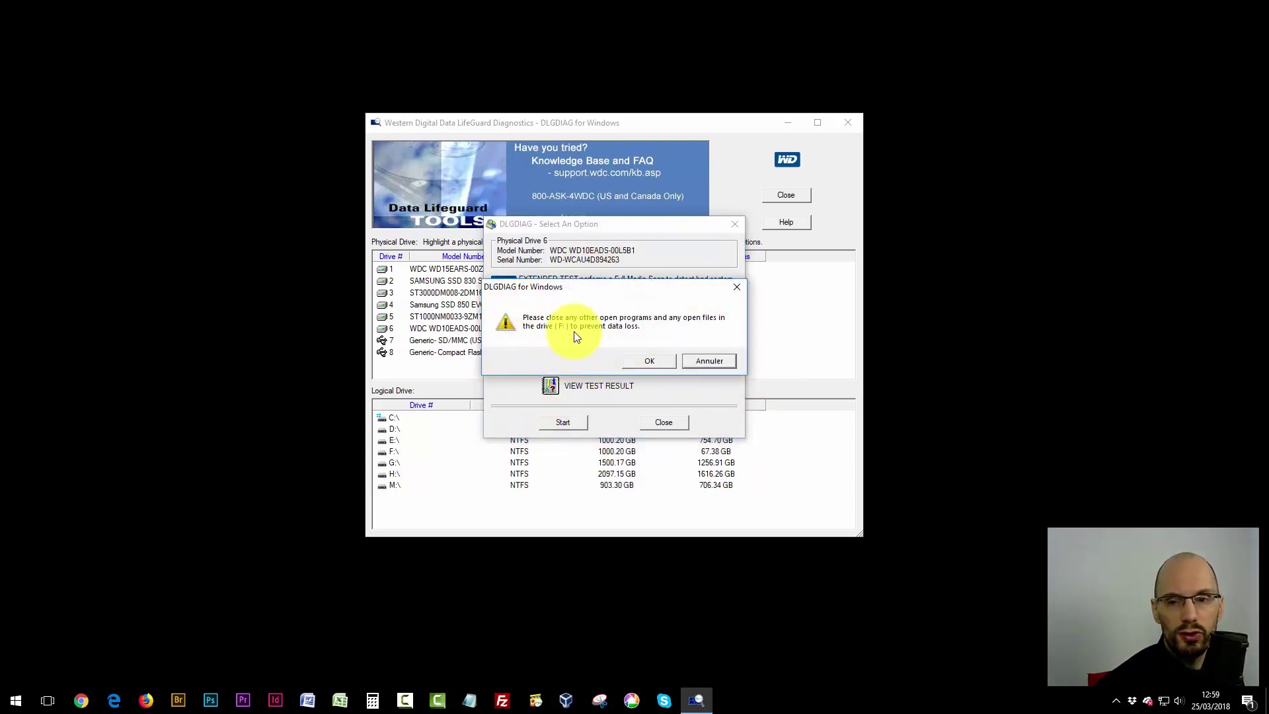
left_click(646, 360)
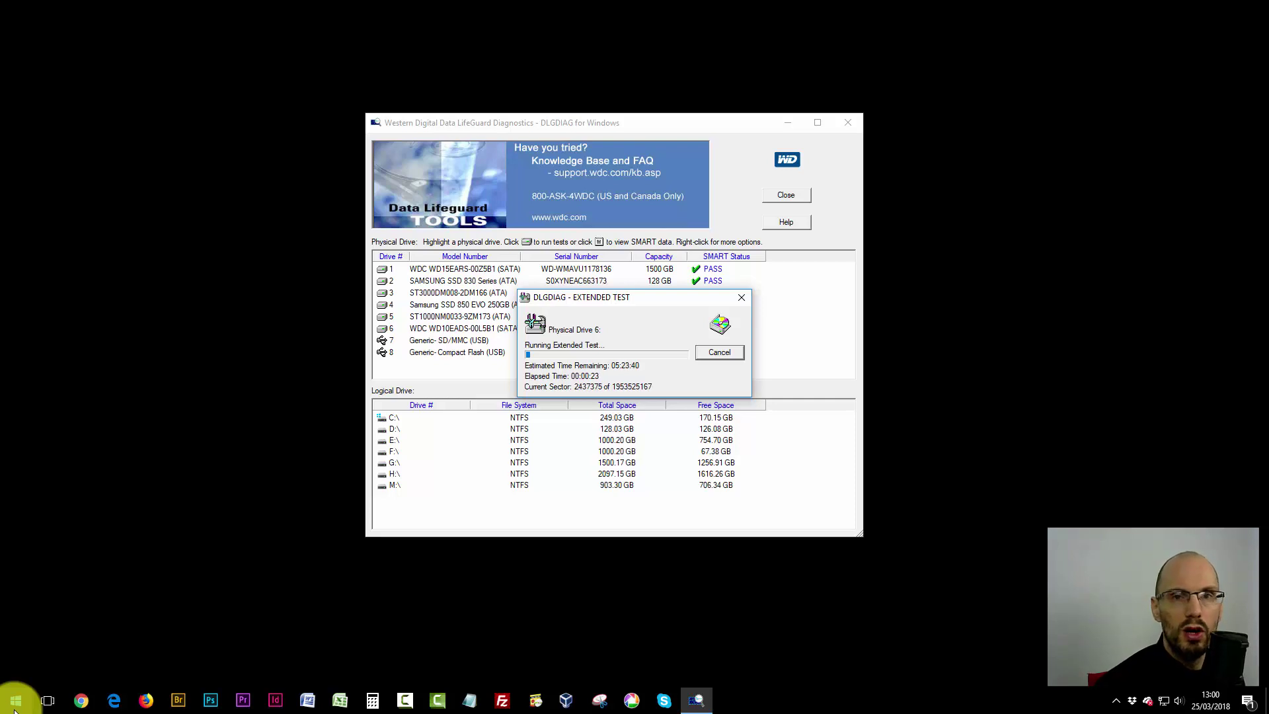
- Review the screen and sleep timeouts in the Windows Alimentation et mise en veille settings, and close Paramètres
left_click(17, 702)
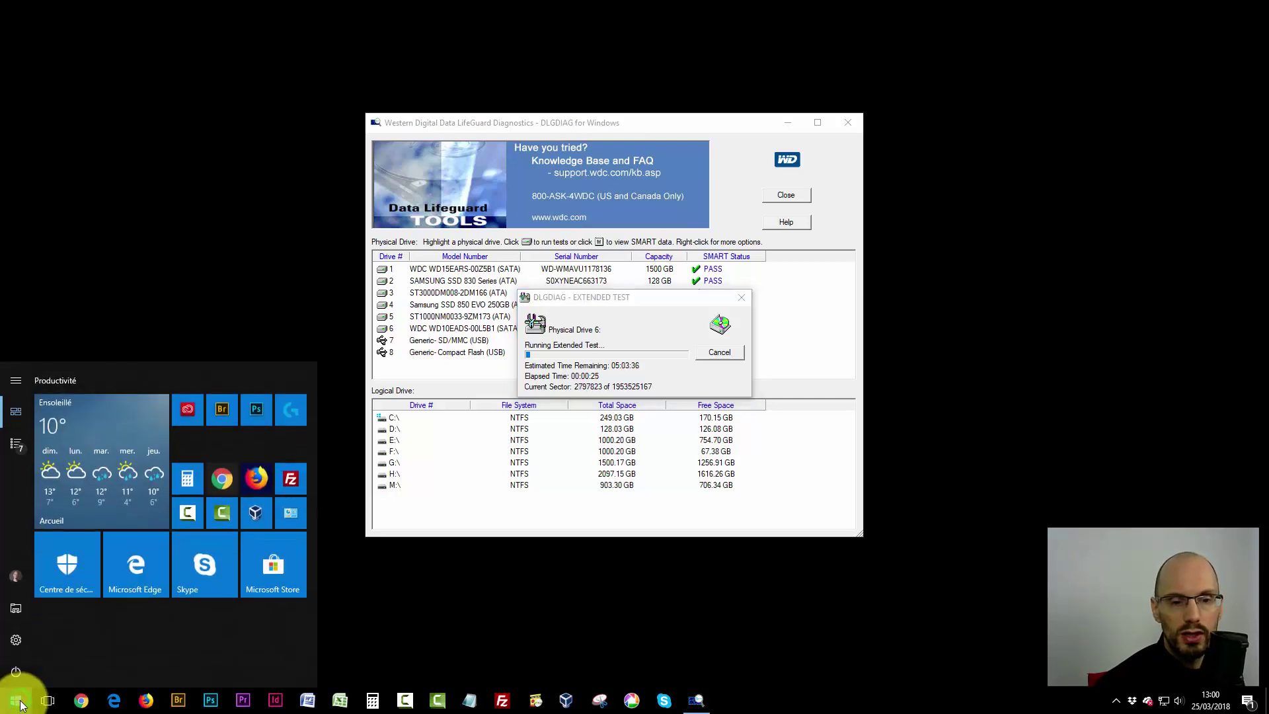
left_click(15, 641)
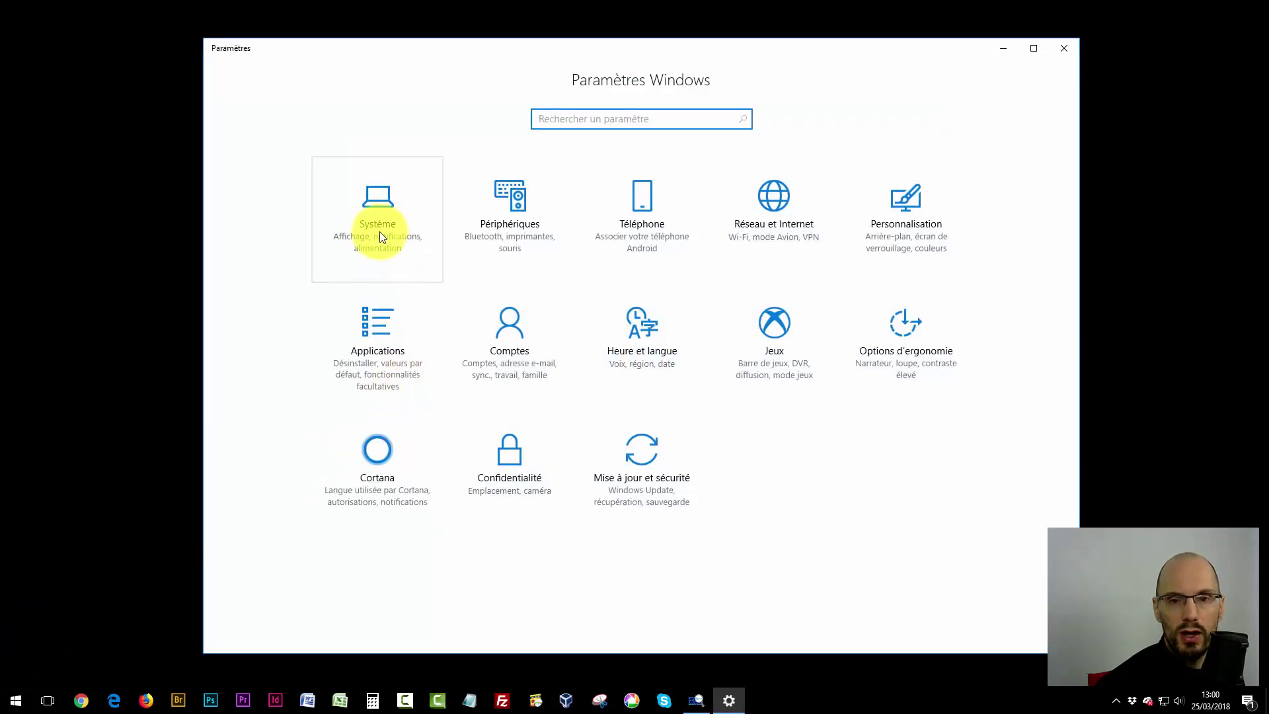
left_click(374, 202)
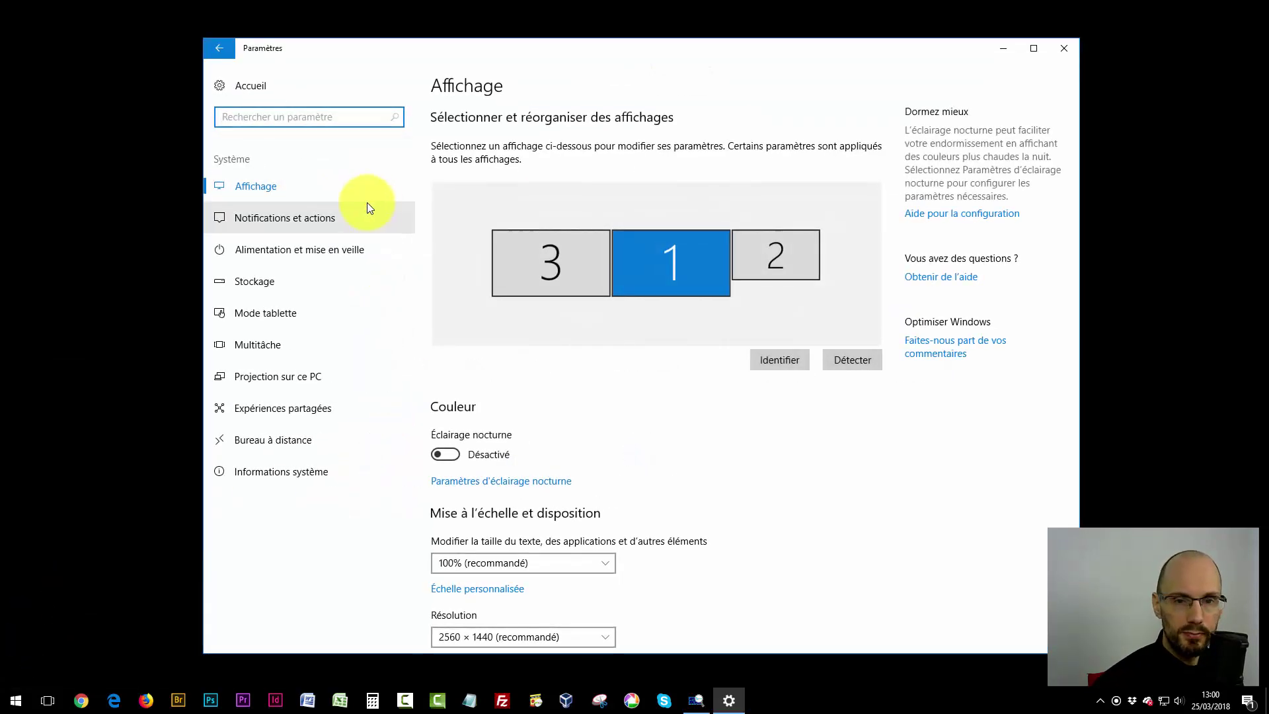
left_click(310, 251)
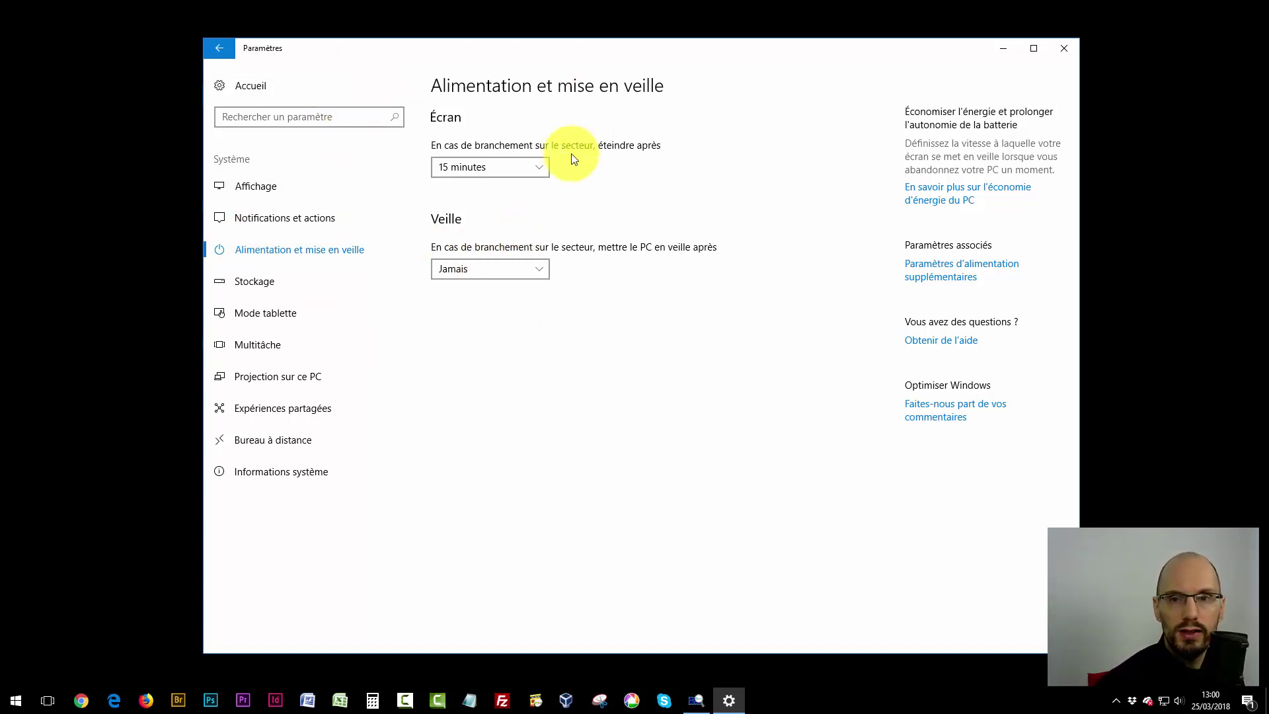
left_click(1062, 49)
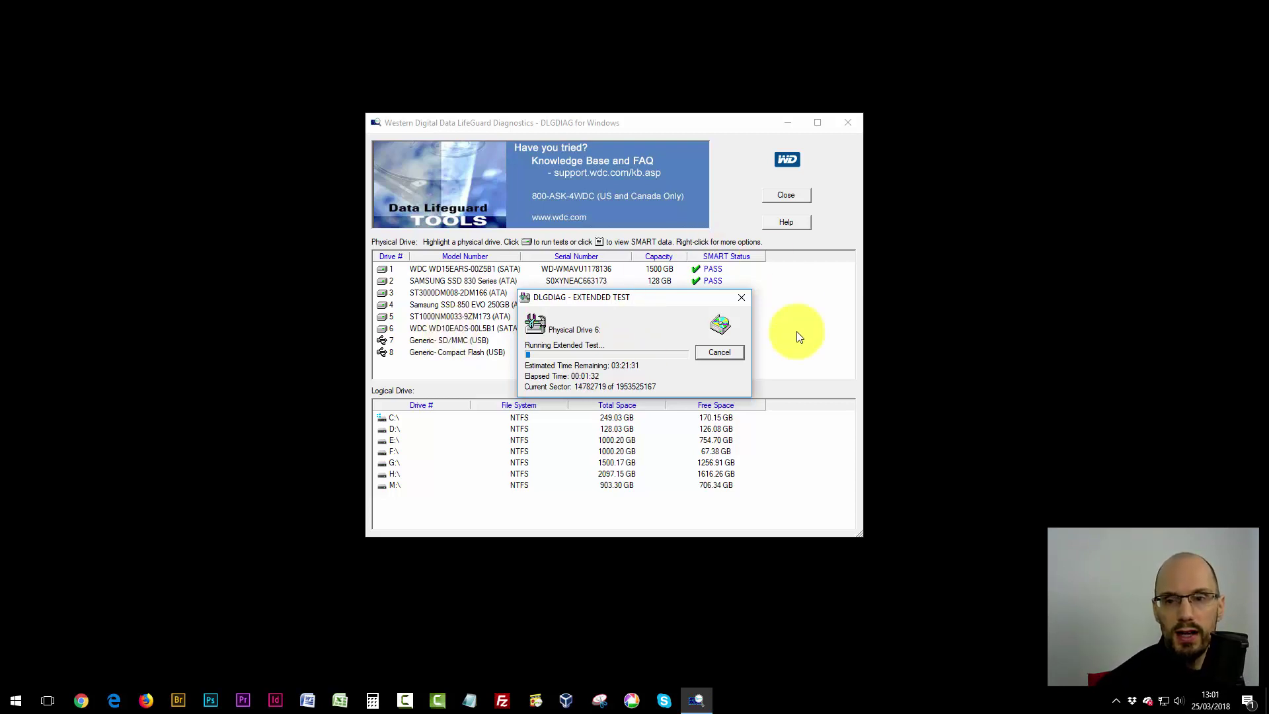
- Cancel the running Extended Test on physical drive 6 and exit the diagnostics program
left_click(719, 352)
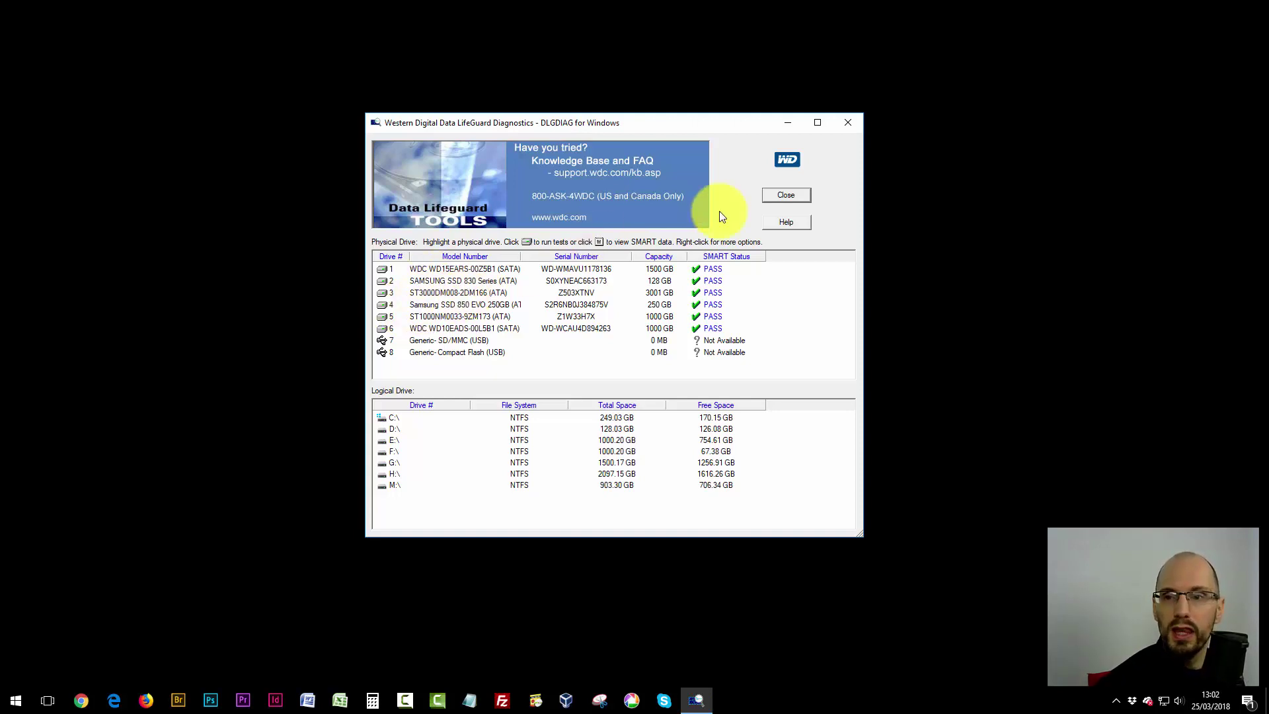
left_click(848, 125)
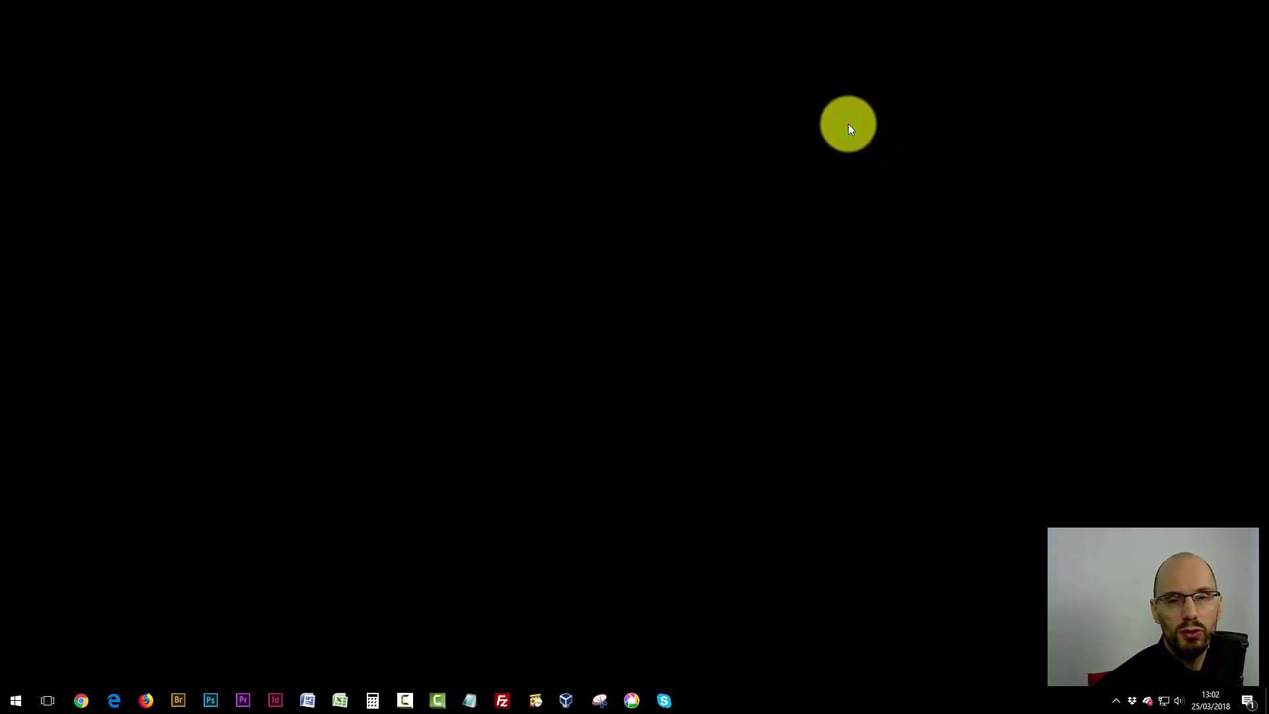